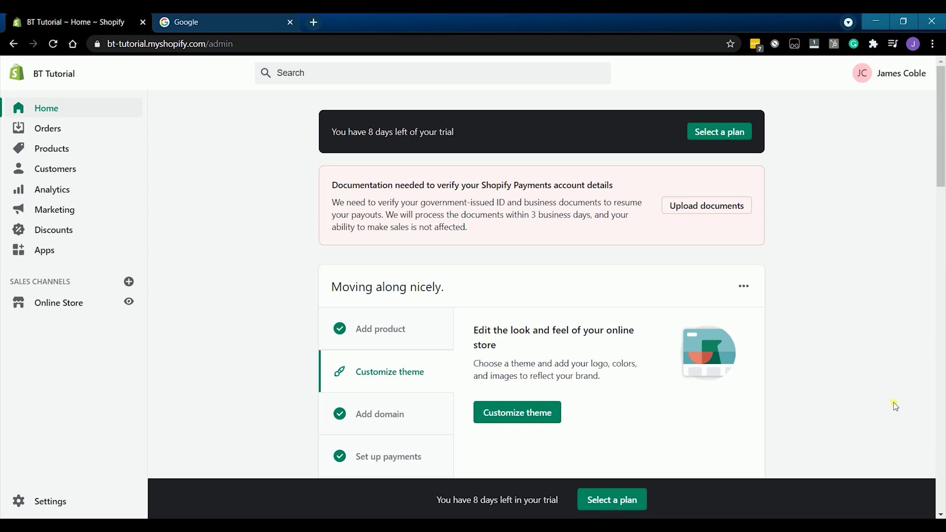
Step: Sign in on ads.google.com and choose New Google Ads Account
scroll(896, 406, "down", 1)
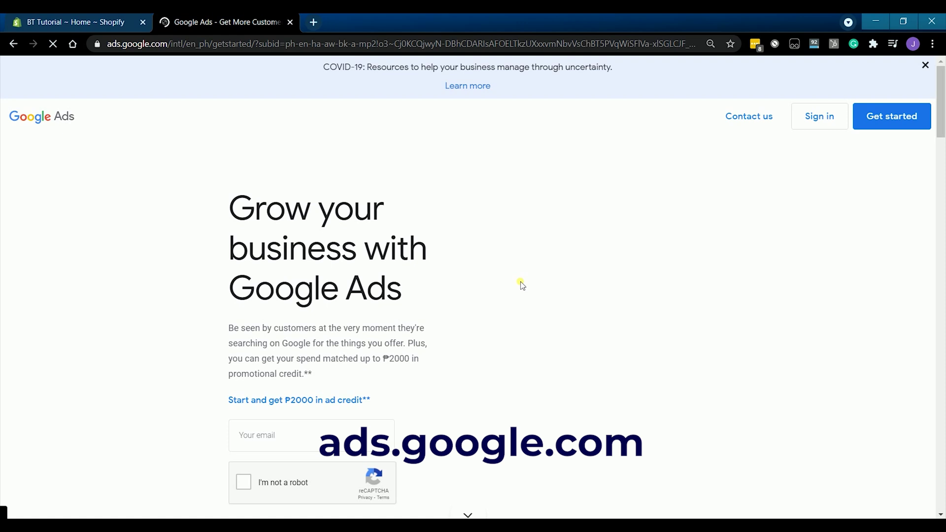
left_click(808, 117)
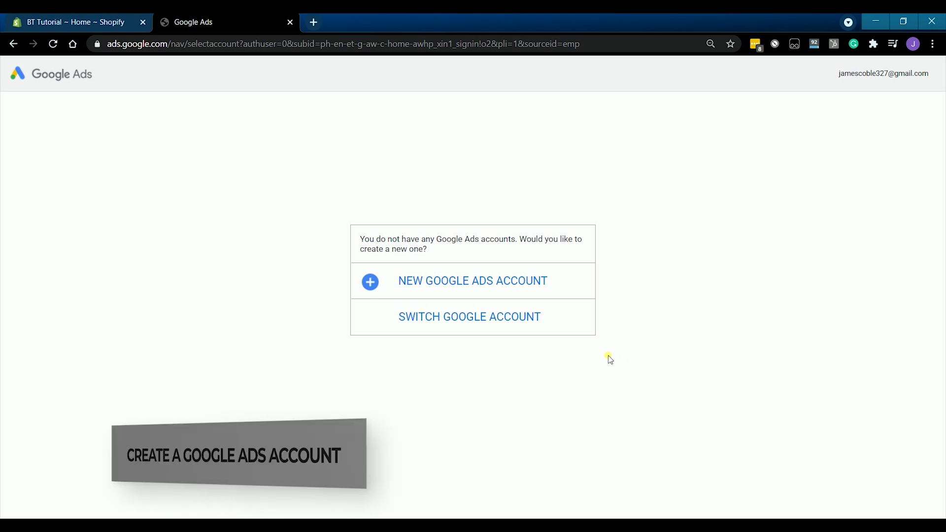
left_click(472, 282)
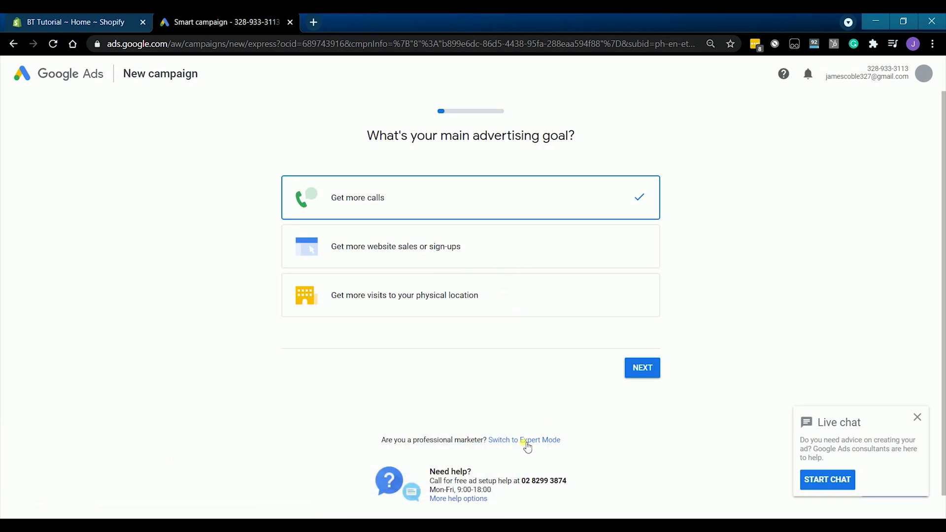
Step: Switch to Expert Mode and create the account without a campaign, confirming United States, New York time and USD
left_click(525, 443)
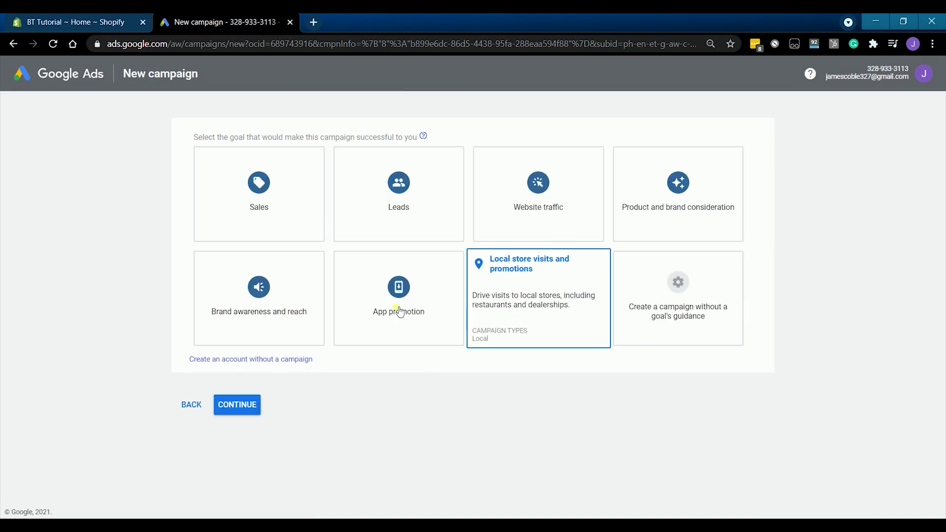
left_click(333, 319)
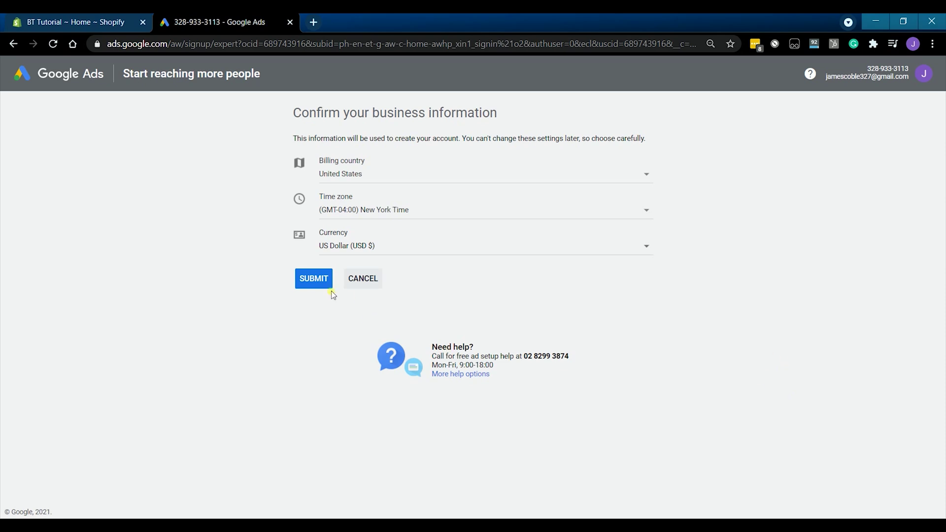
left_click(315, 280)
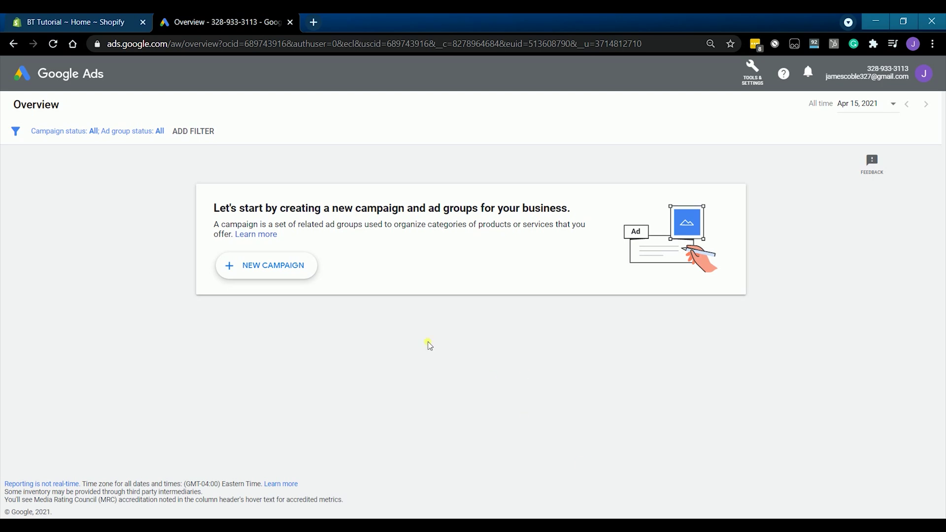
Step: Search 'google merchant center' in a new tab and open the Merchant Center ad result
left_click(314, 23)
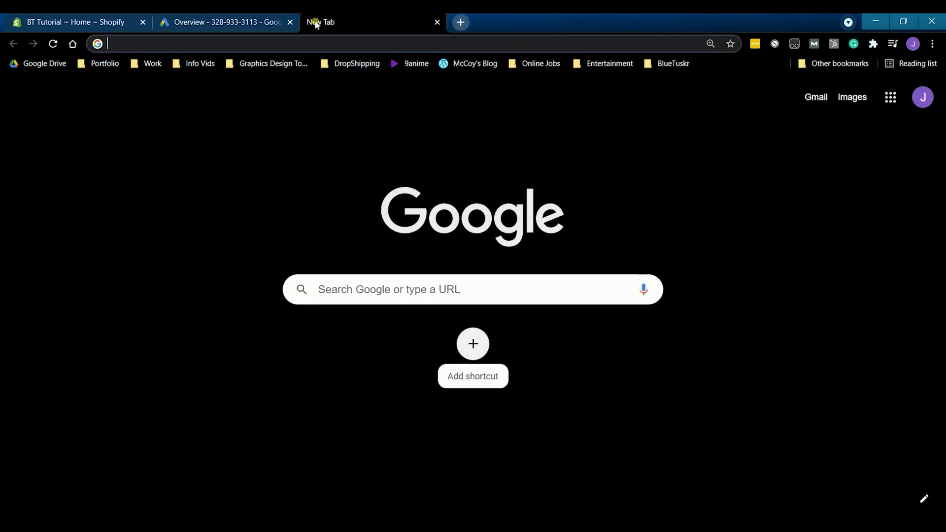
type("gOOGLE")
key("Down")
key("Return")
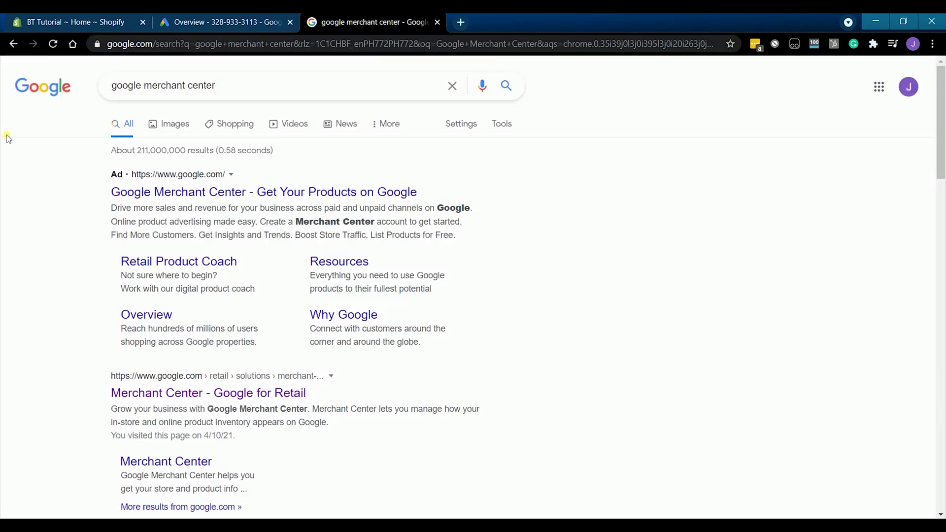
left_click(308, 195)
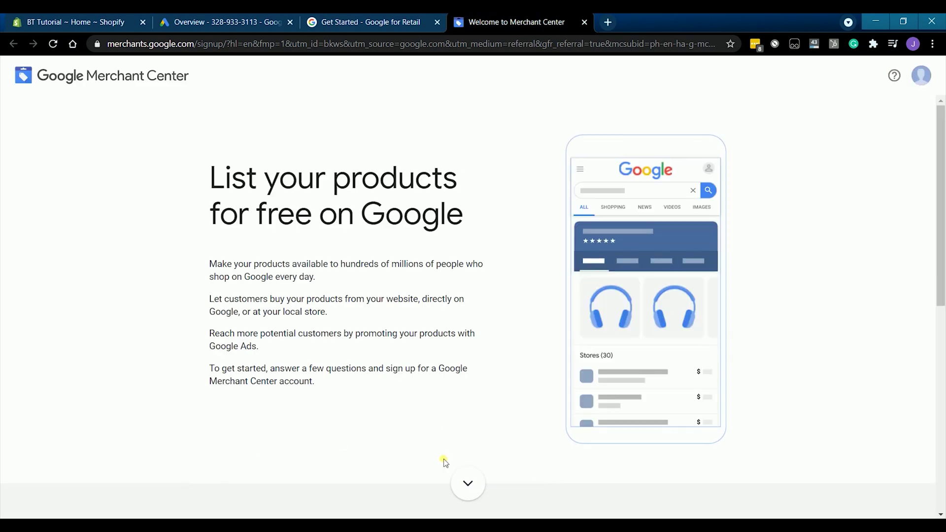
Step: Enter the business name 'BT Tutorials' and set the business country to United States
left_click(468, 485)
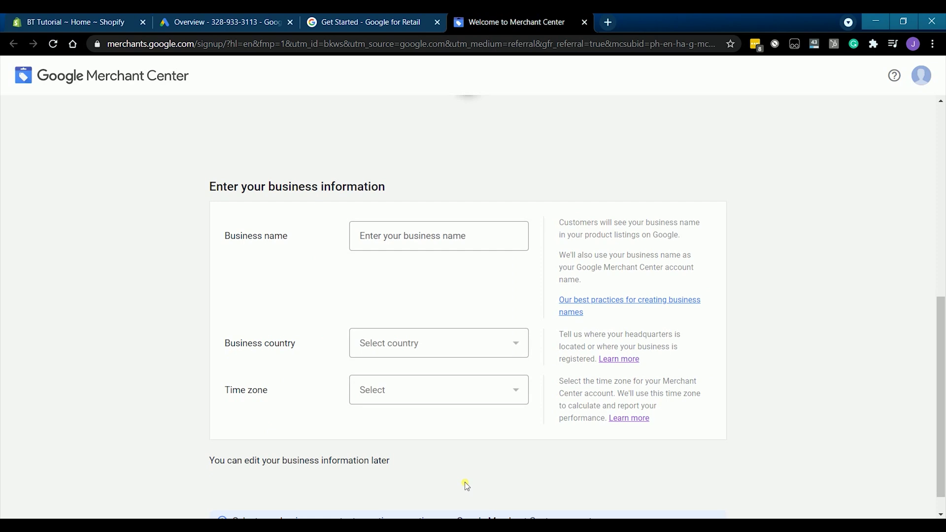
left_click(434, 245)
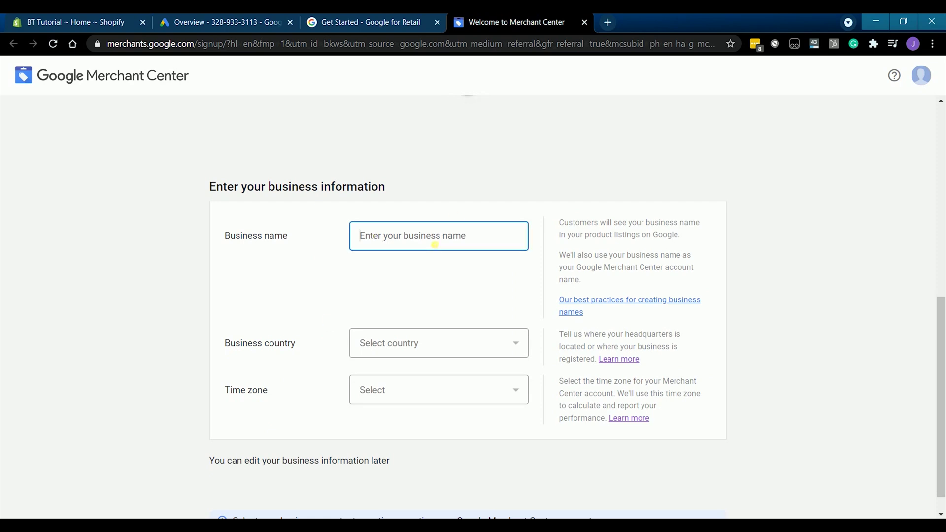
type("BT Tutorials")
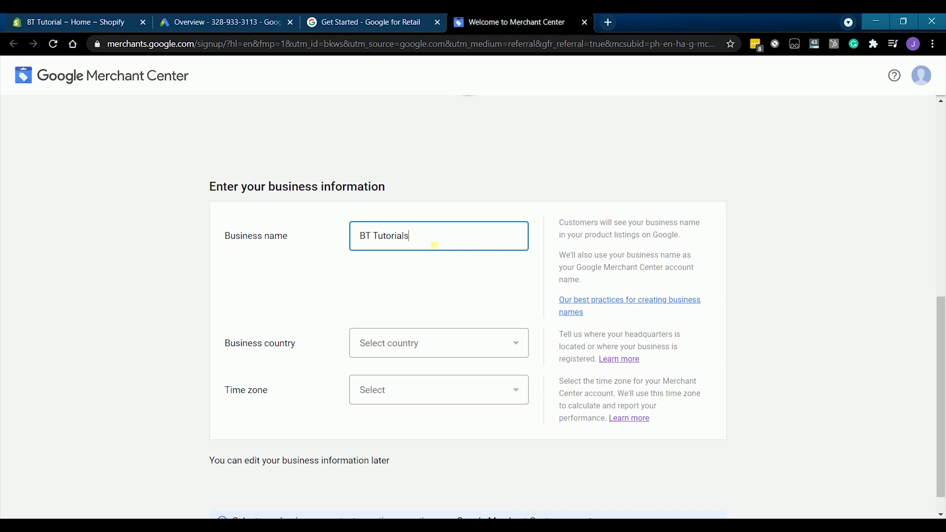
key("Tab")
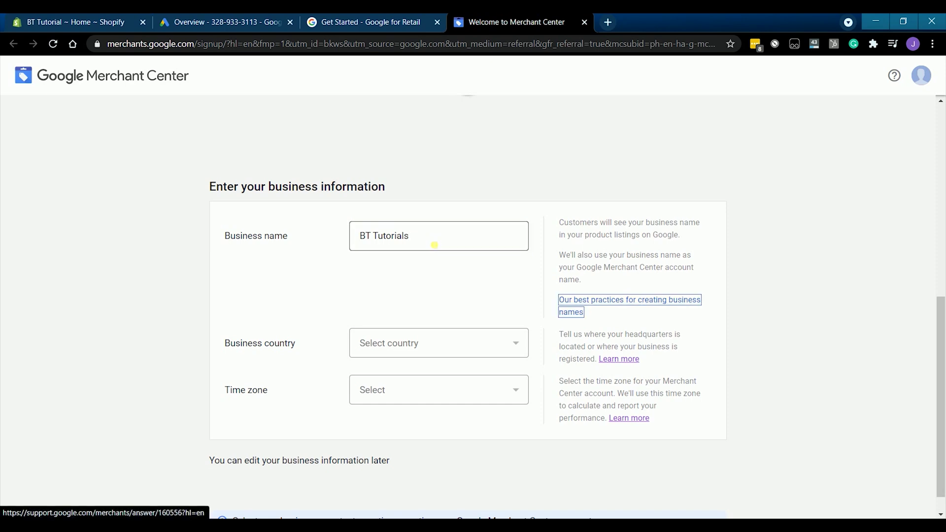
left_click(335, 289)
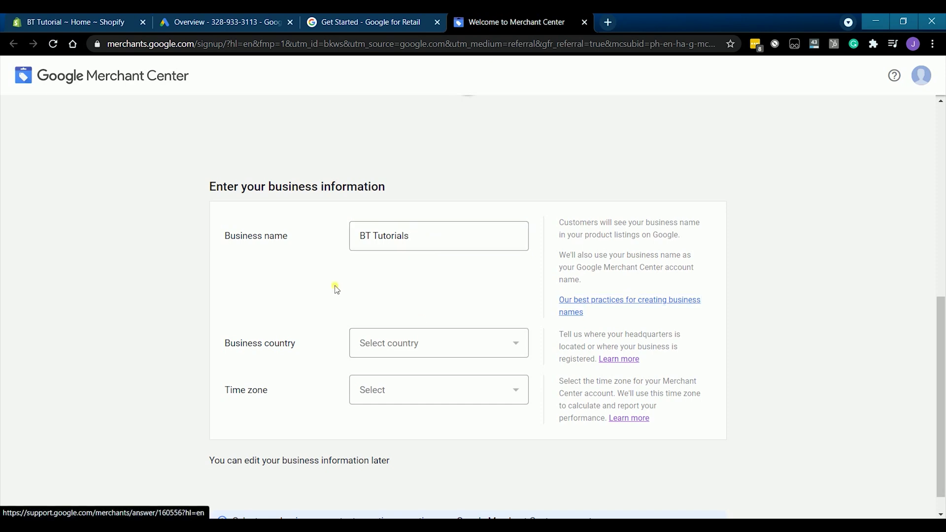
left_click(422, 348)
scroll(444, 294, "down", 20)
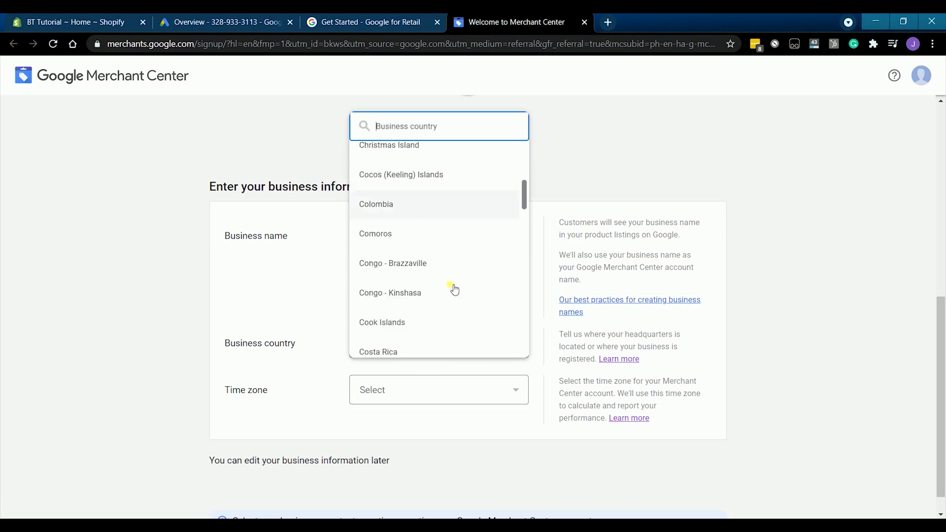
left_click_drag(524, 197, 518, 339)
scroll(519, 339, "down", 1)
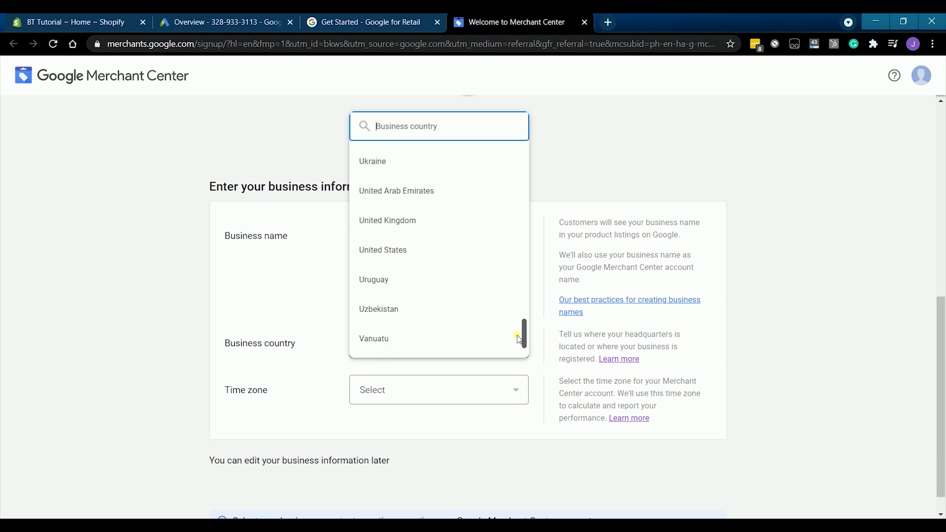
left_click(433, 255)
left_click(433, 250)
type("BT Tutorials")
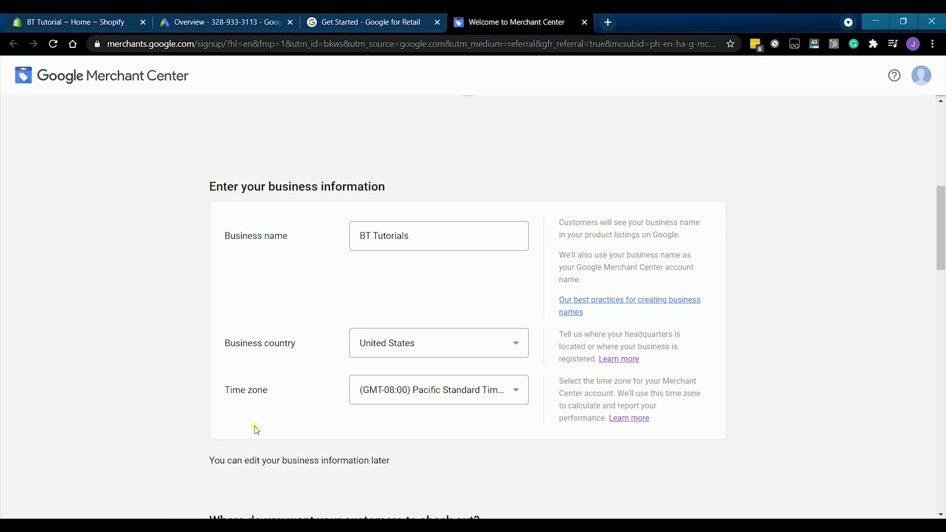
Step: Choose letting customers check out on the store's website
scroll(257, 427, "down", 4)
scroll(256, 430, "down", 1)
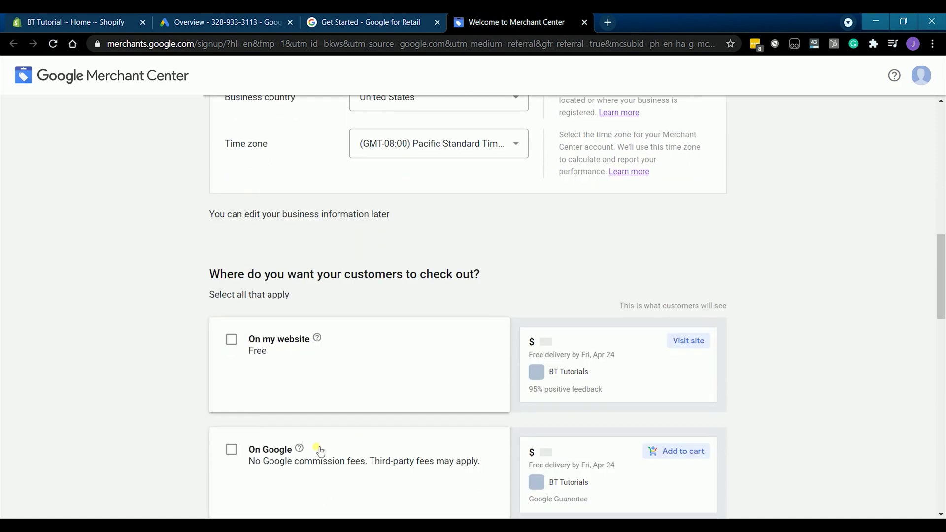
scroll(109, 443, "down", 1)
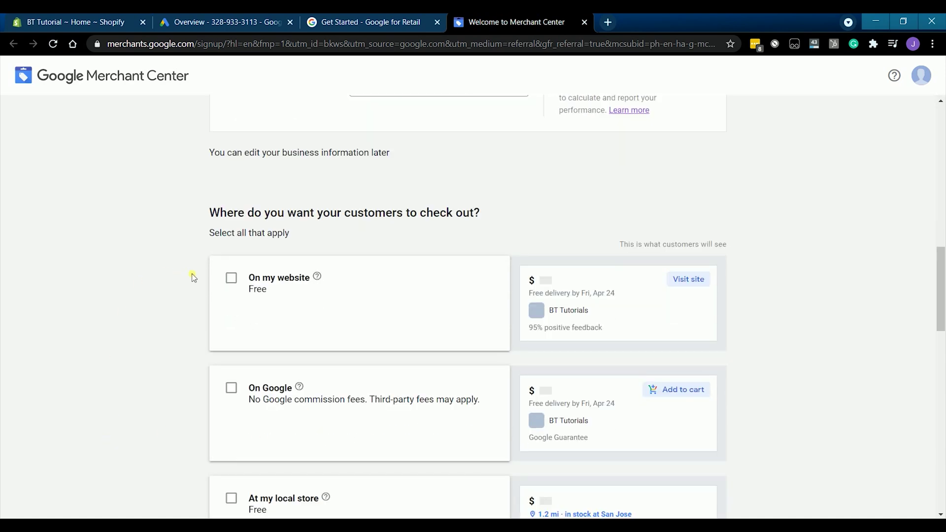
left_click(230, 279)
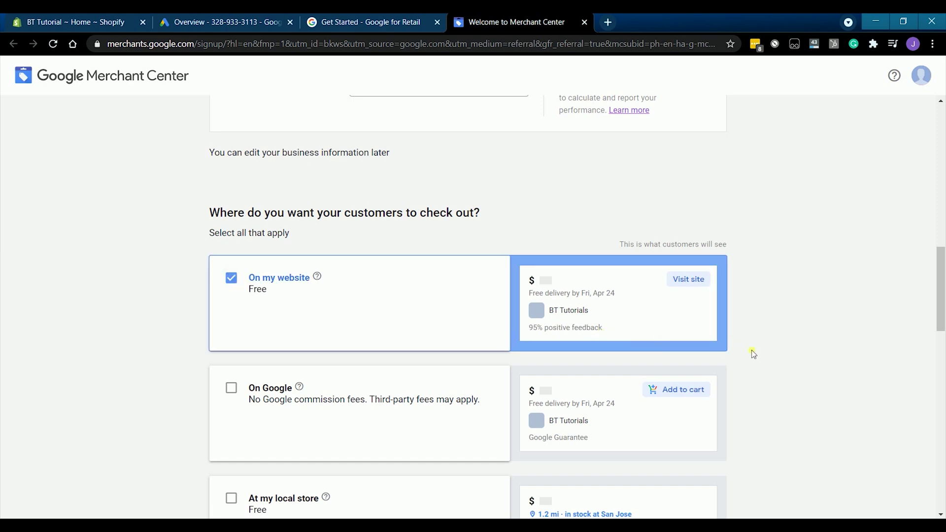
Step: Mark Shopify as a tool the store uses
scroll(753, 352, "down", 3)
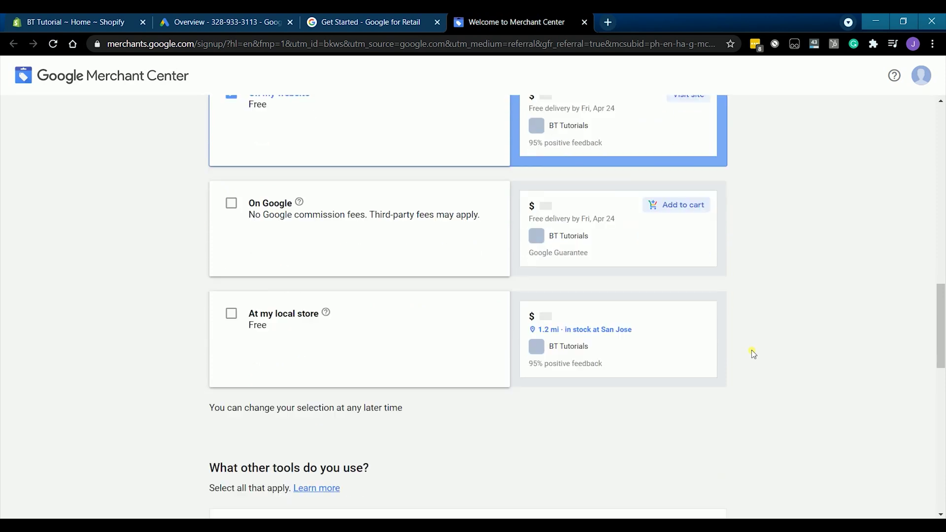
scroll(751, 349, "up", 1)
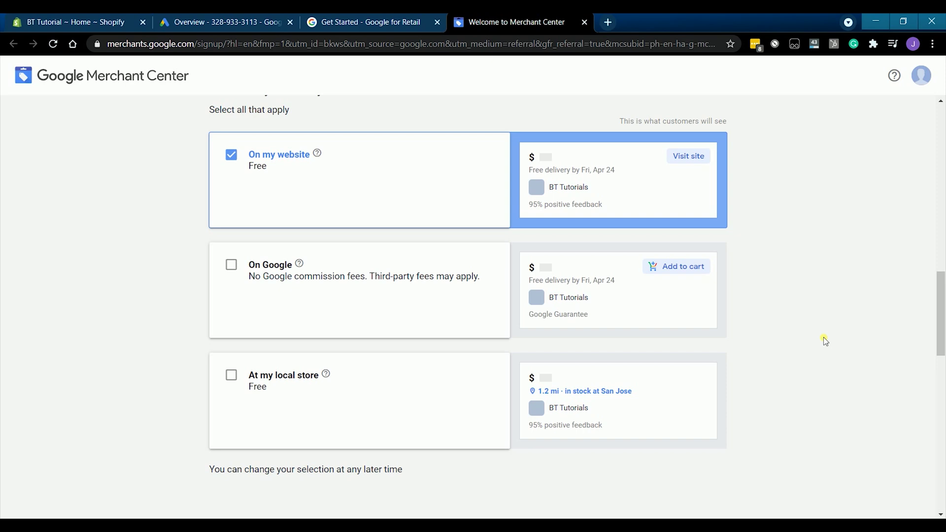
scroll(826, 340, "down", 2)
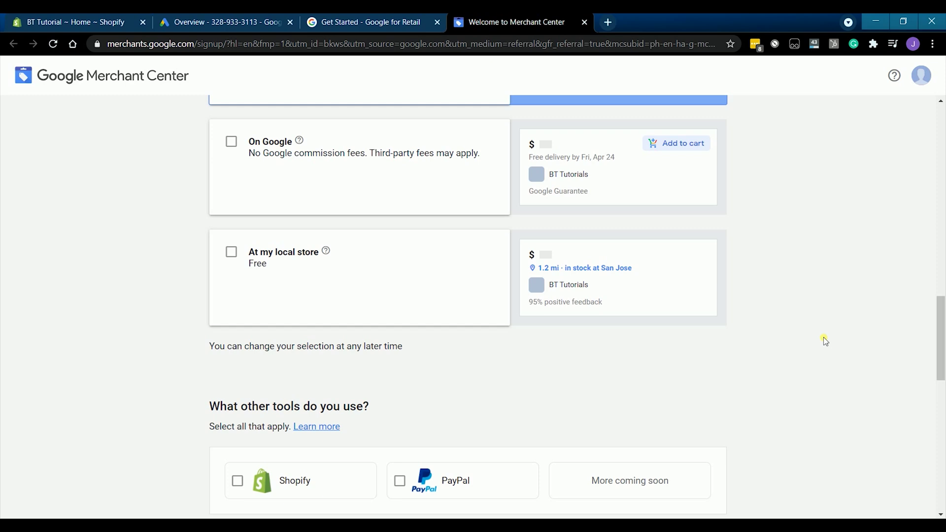
scroll(825, 340, "down", 1)
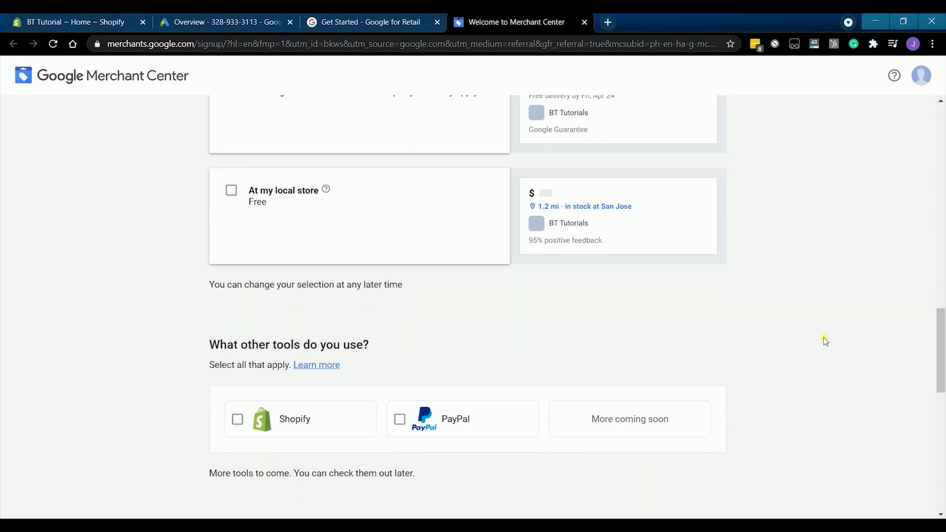
scroll(826, 340, "down", 1)
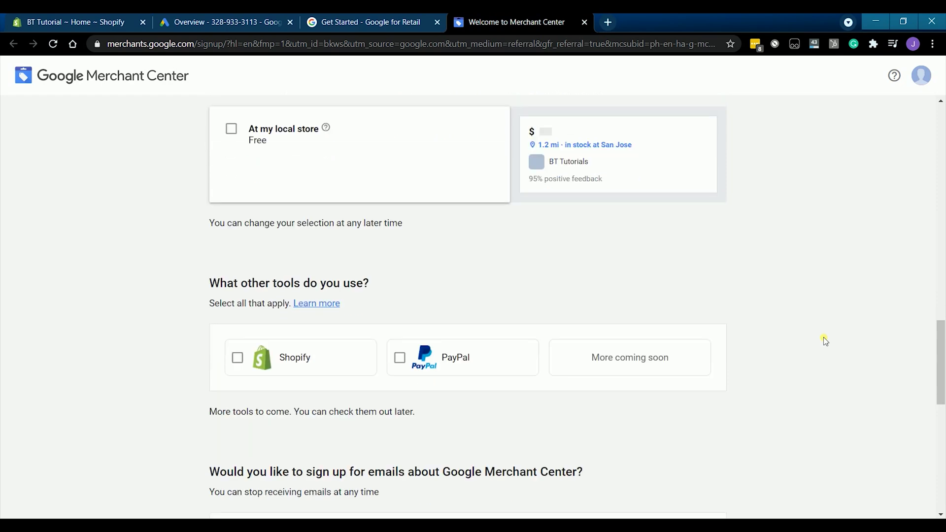
left_click(236, 361)
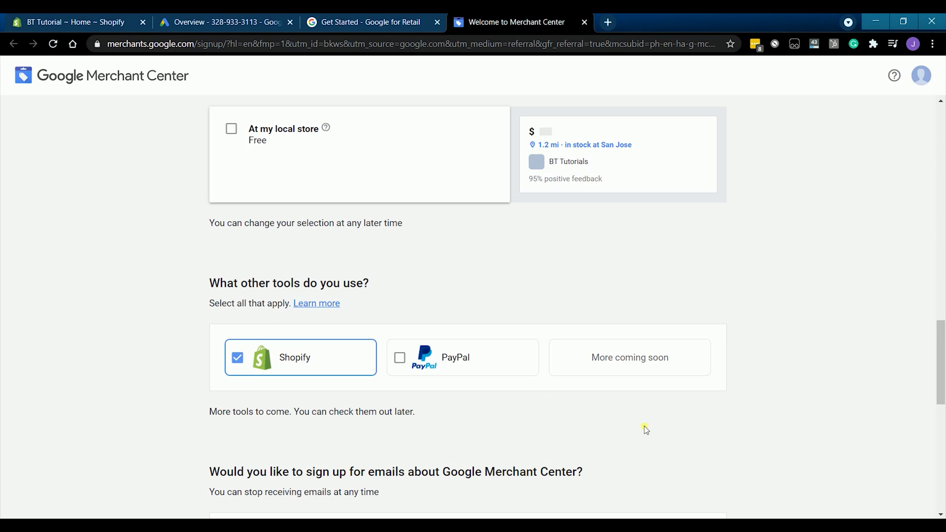
Step: Opt out of invitations to test new features and agree to the Terms of Service
scroll(641, 437, "down", 3)
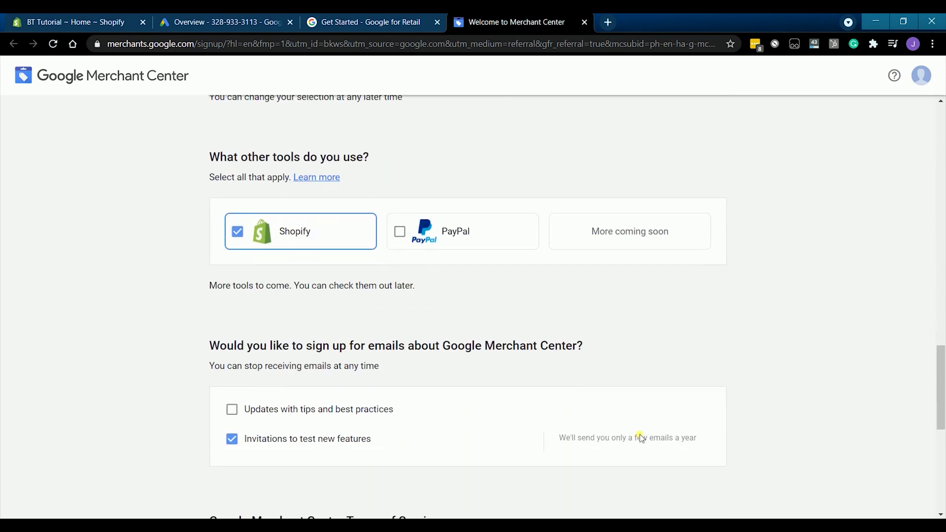
scroll(641, 436, "down", 1)
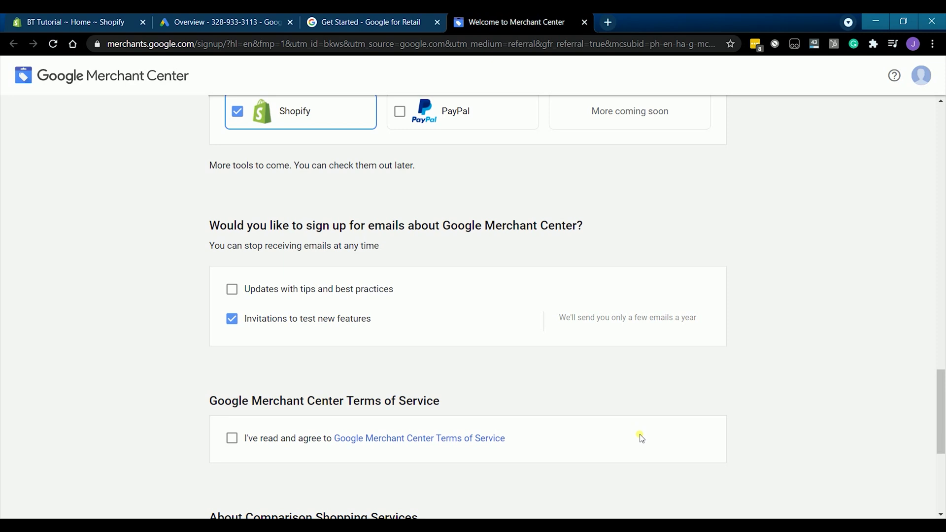
scroll(640, 438, "down", 1)
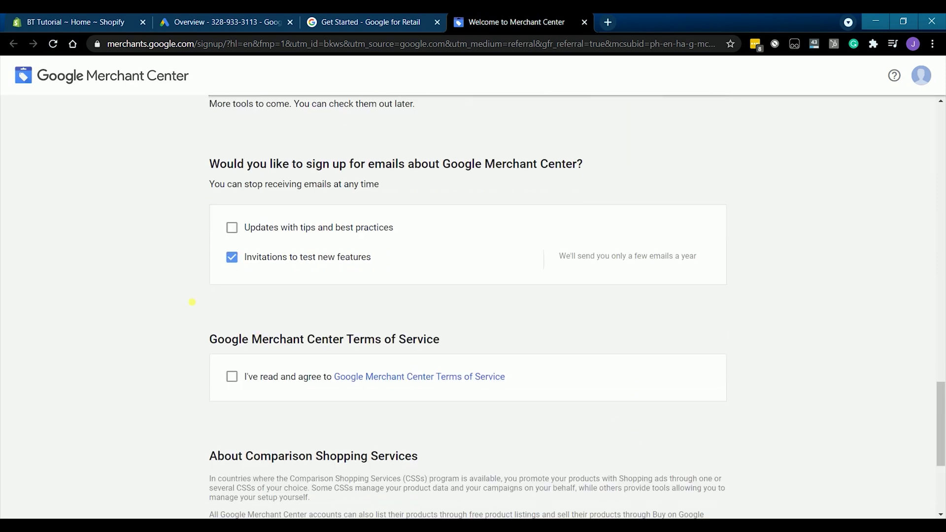
left_click(240, 261)
left_click(239, 390)
scroll(246, 379, "down", 4)
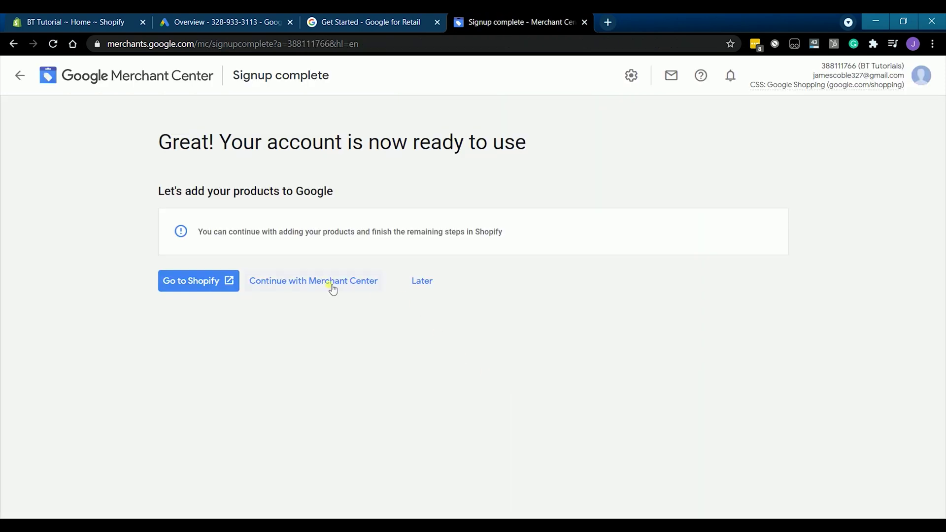
Step: Continue with Merchant Center to reach the Free listings setup page
left_click(330, 284)
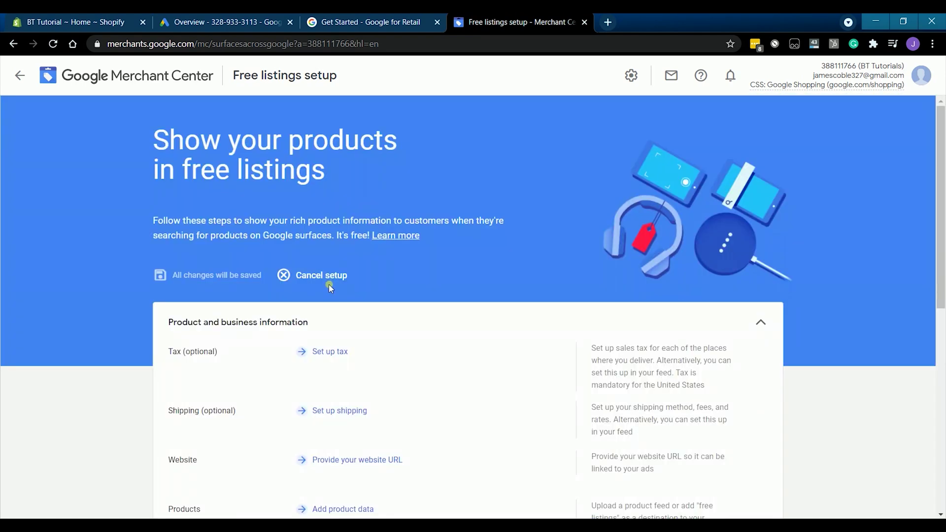
scroll(510, 389, "down", 4)
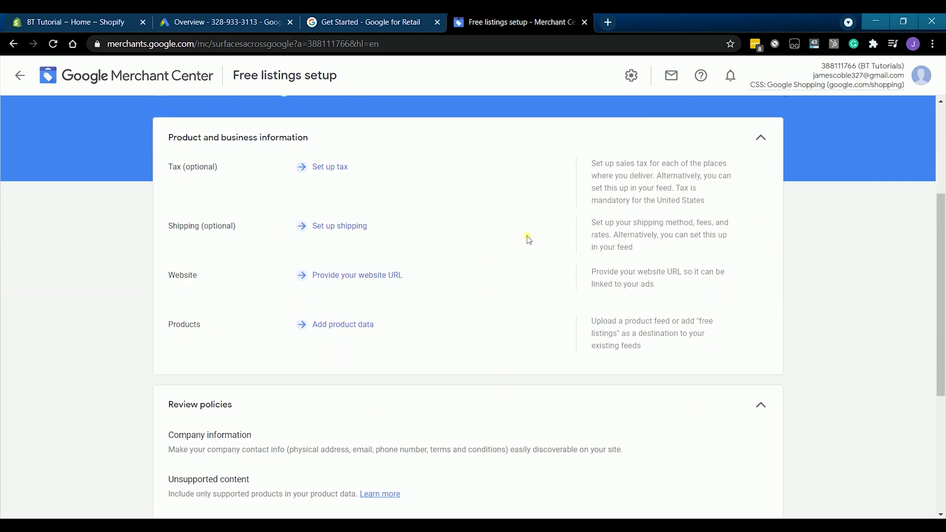
Step: Save the sales tax settings with no states collecting tax
left_click(326, 167)
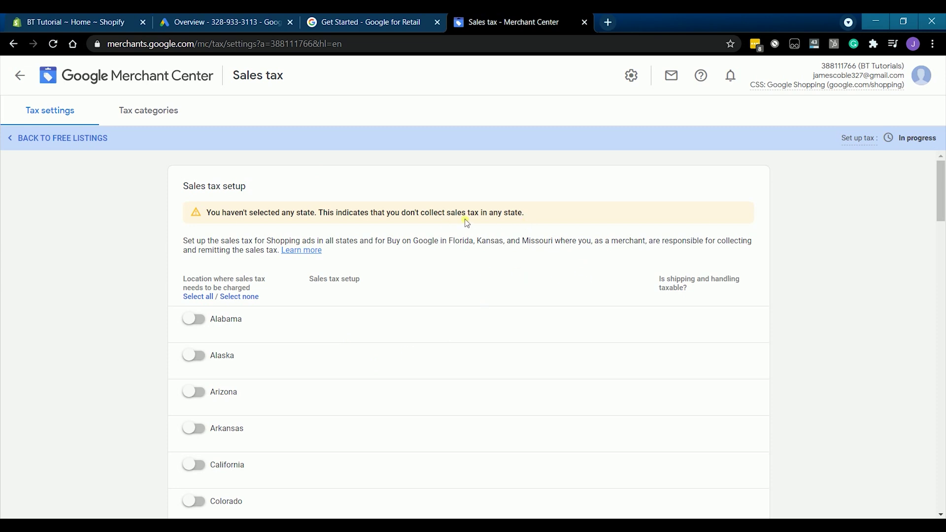
scroll(877, 226, "down", 20)
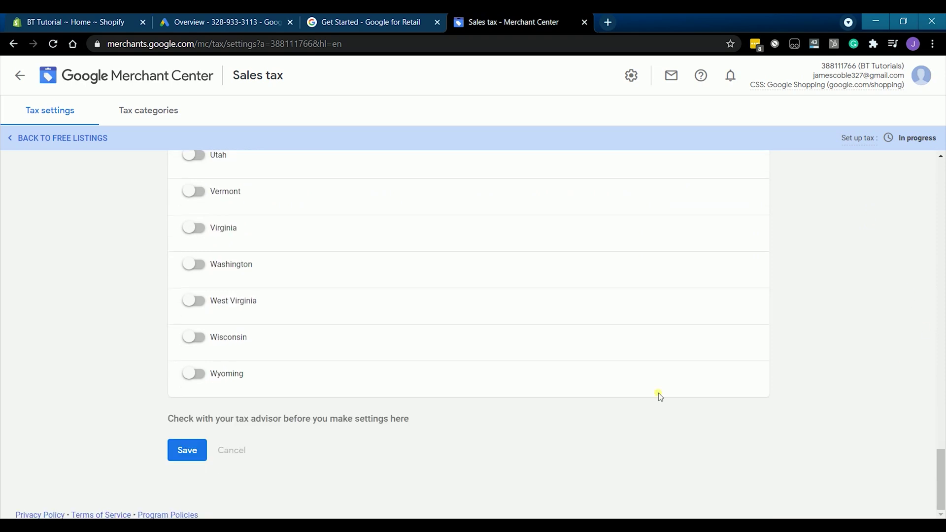
left_click(197, 448)
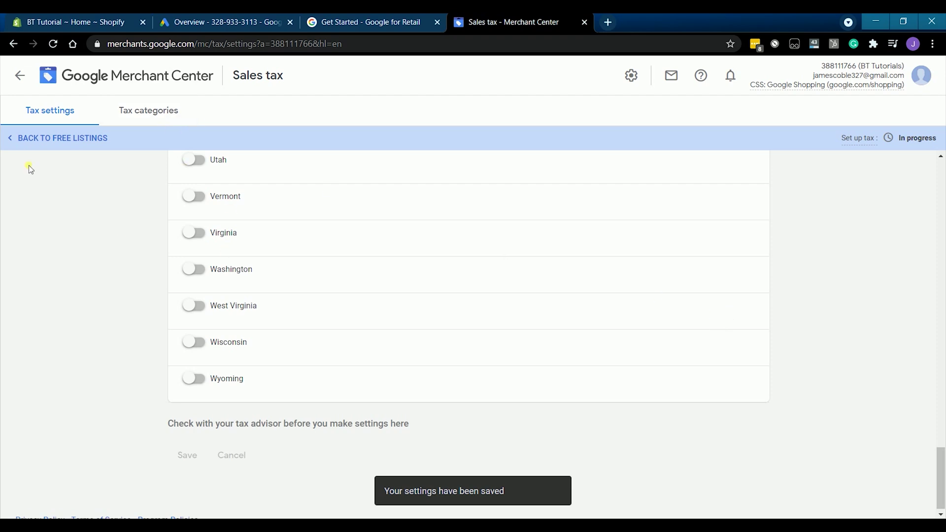
left_click(22, 140)
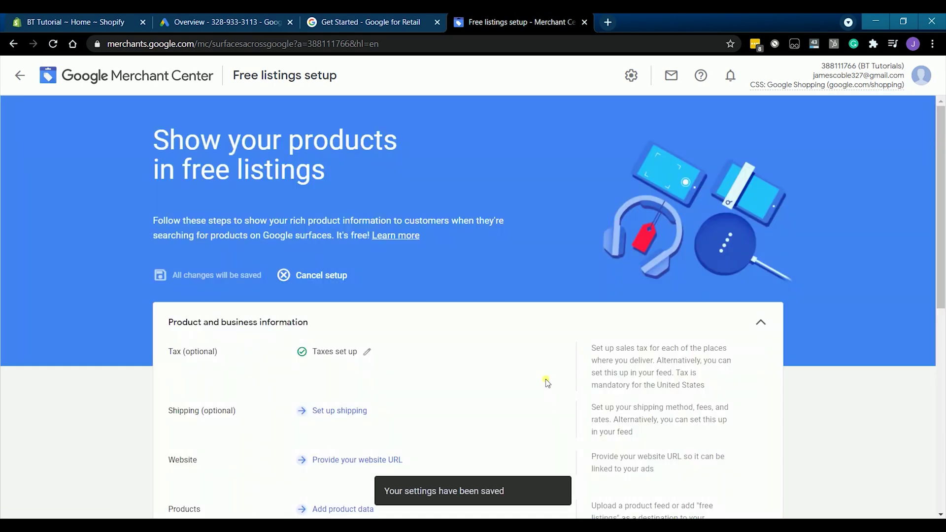
scroll(561, 358, "down", 3)
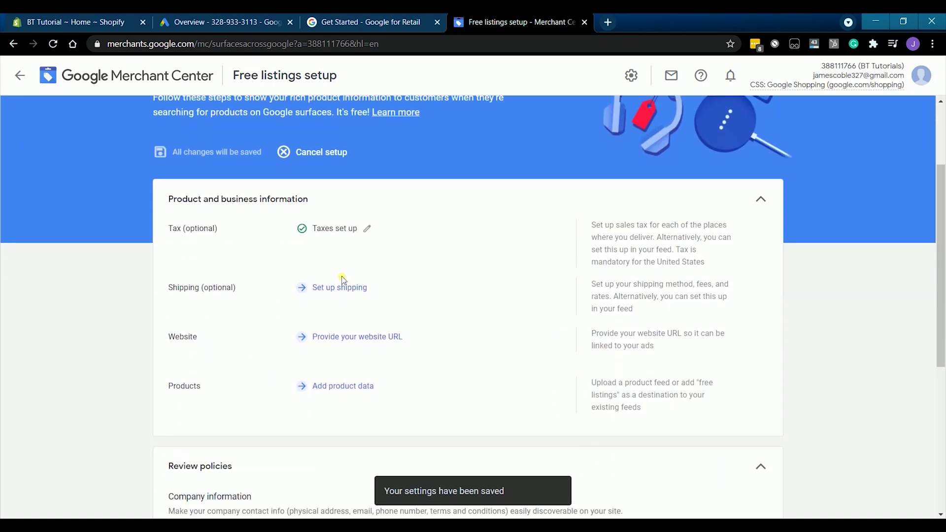
scroll(473, 351, "down", 1)
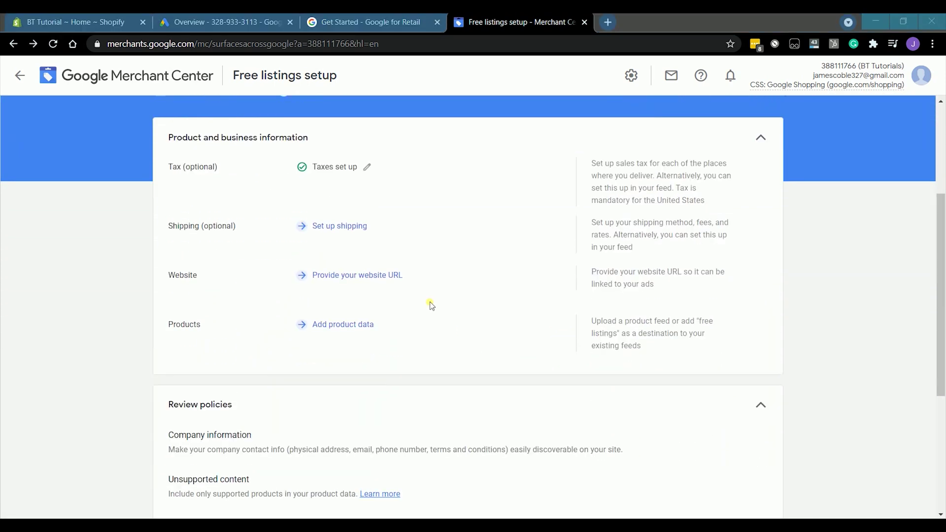
left_click(377, 279)
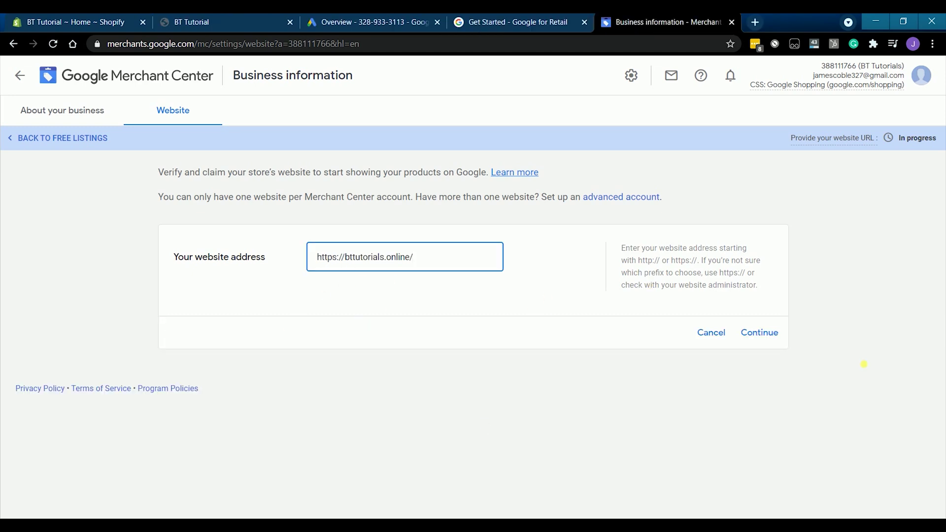
Step: Submit the store website, choose HTML tag verification, and copy the meta tag
left_click(761, 333)
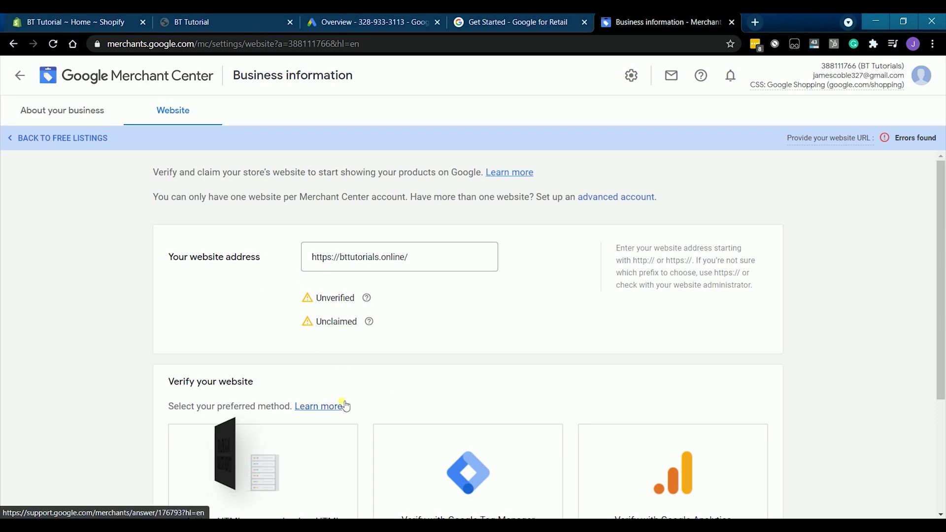
scroll(492, 380, "down", 1)
scroll(493, 379, "down", 2)
left_click(283, 394)
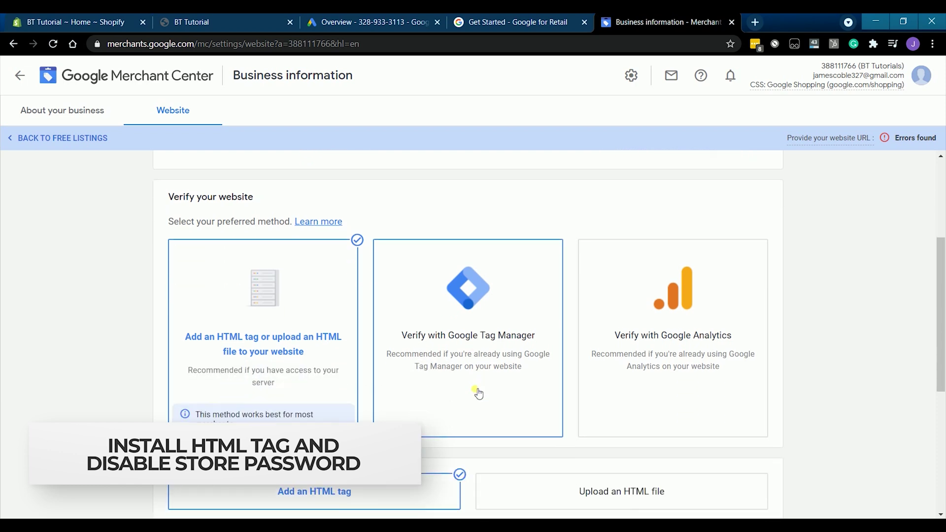
scroll(477, 393, "down", 4)
scroll(202, 367, "down", 2)
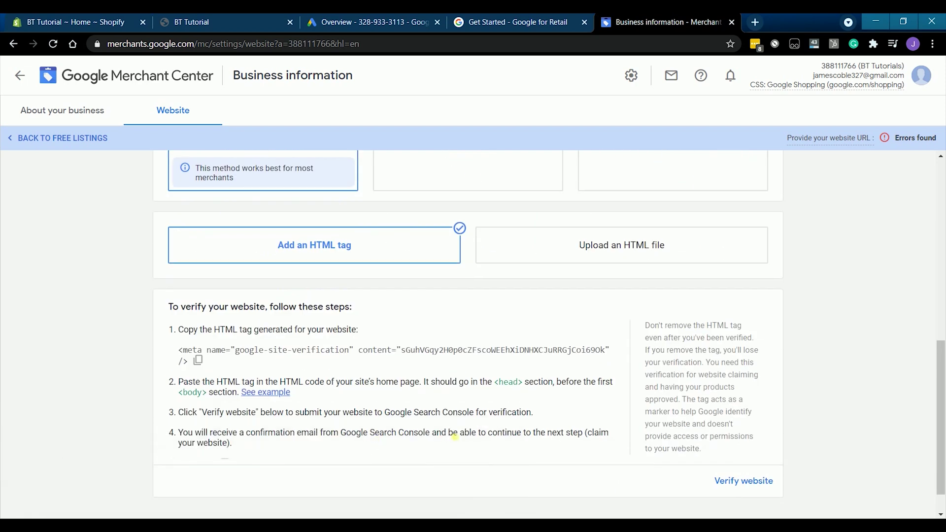
left_click(199, 361)
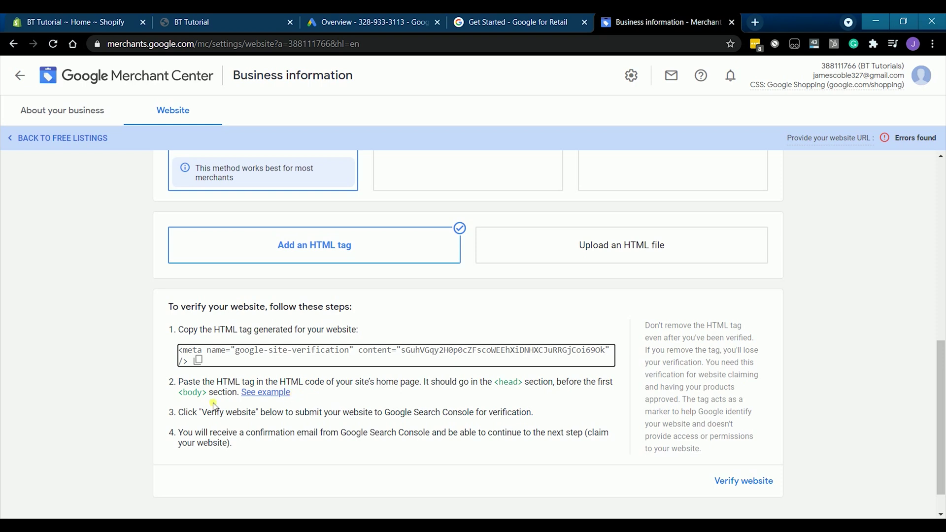
Step: In the Shopify admin, open the Debut theme's code editor
left_click(103, 22)
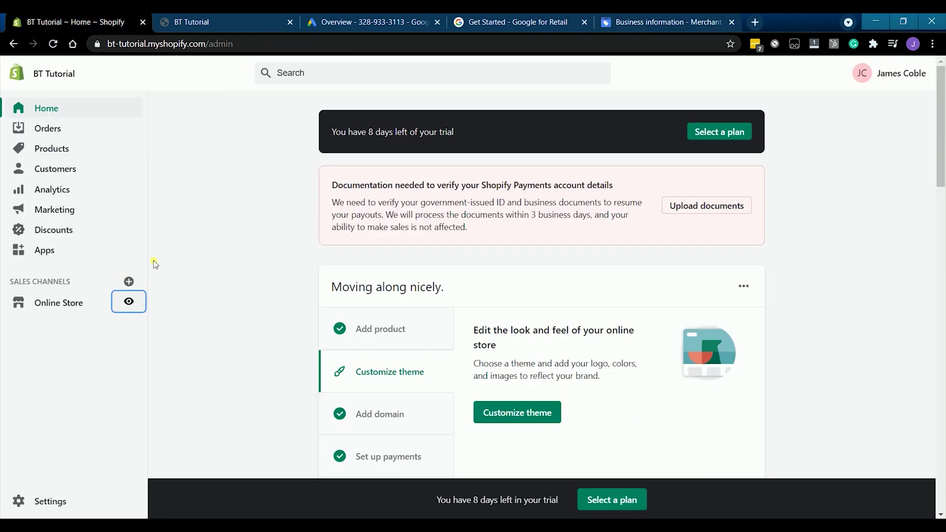
left_click(67, 302)
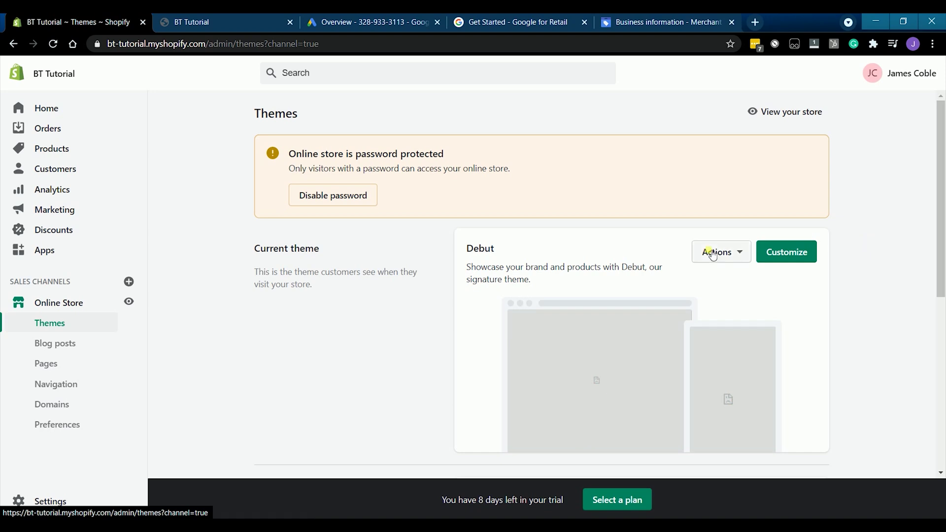
left_click(746, 262)
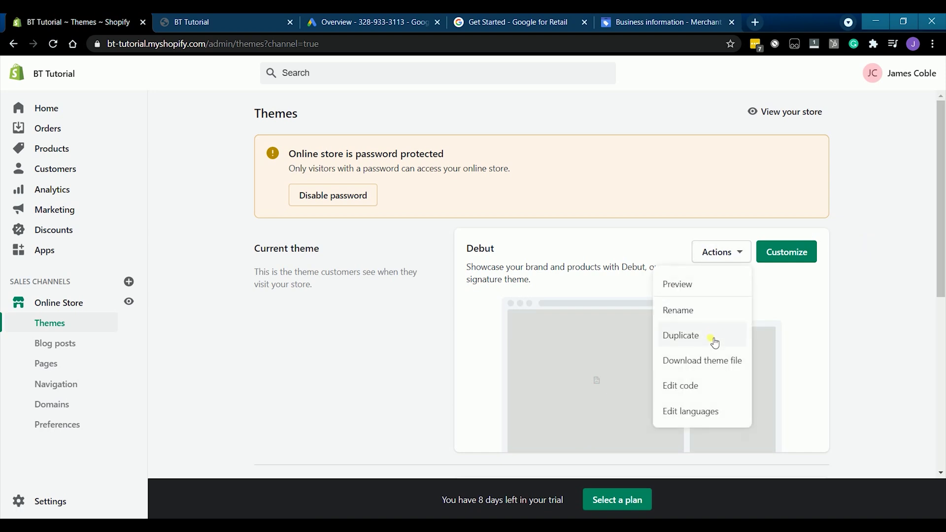
left_click(714, 395)
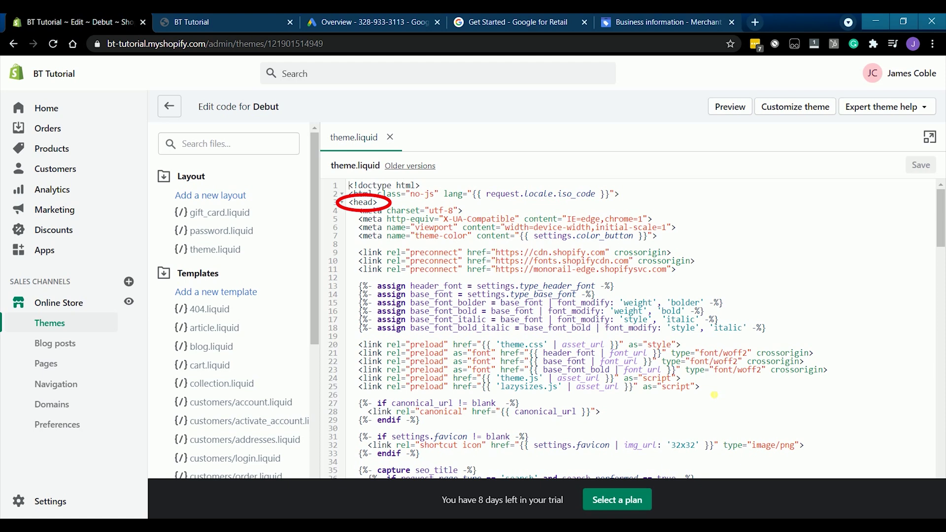
Step: Paste the verification meta tag on a new line after <head> in theme.liquid and save
key("Down")
key("Down")
key("Return")
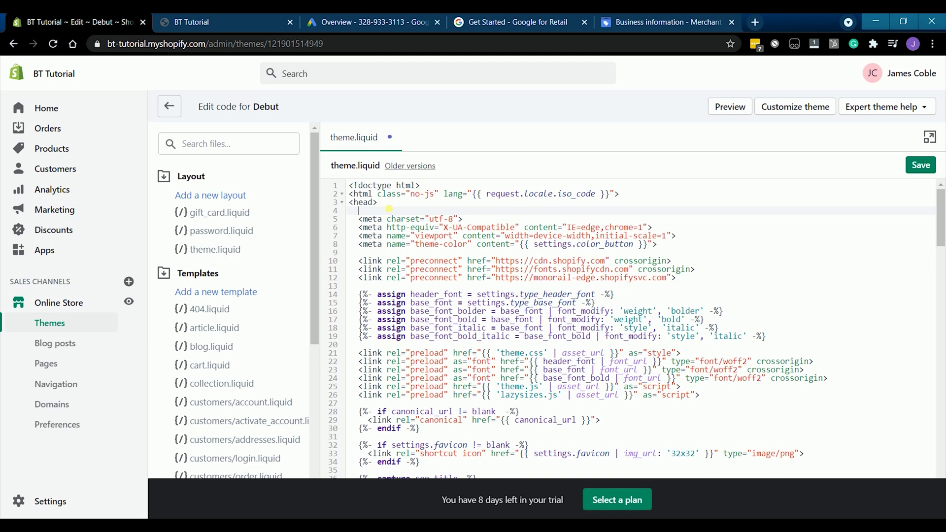
key("ctrl+v")
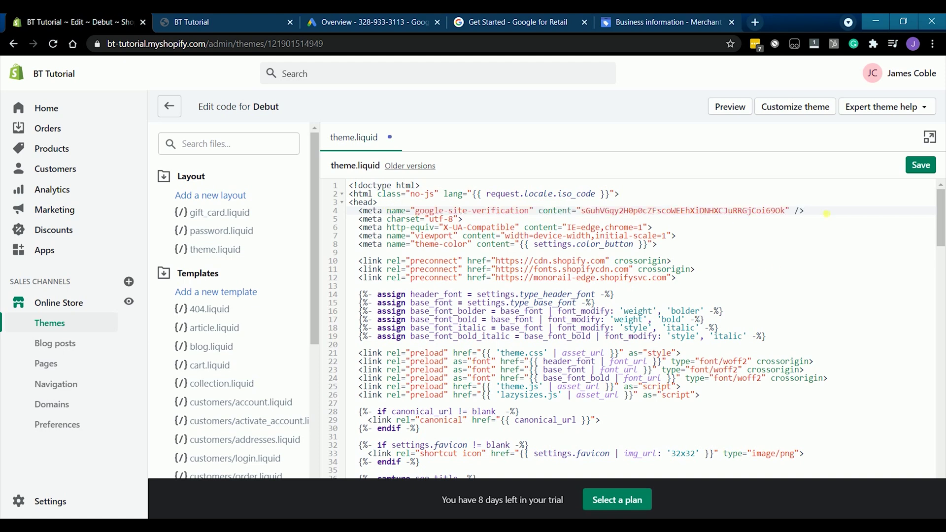
left_click(918, 169)
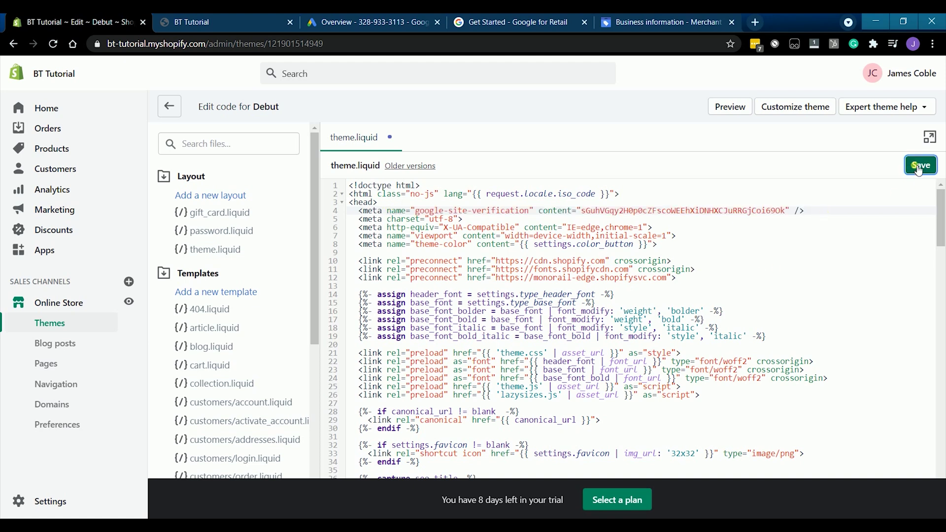
double_click(561, 214)
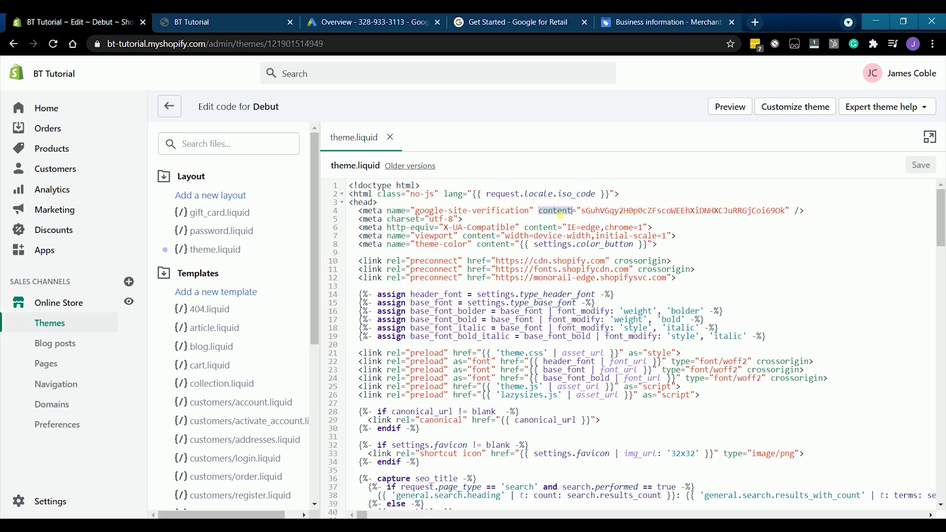
Step: Disable the storefront password in Online Store Preferences and save so the store goes live
left_click(613, 204)
left_click(57, 425)
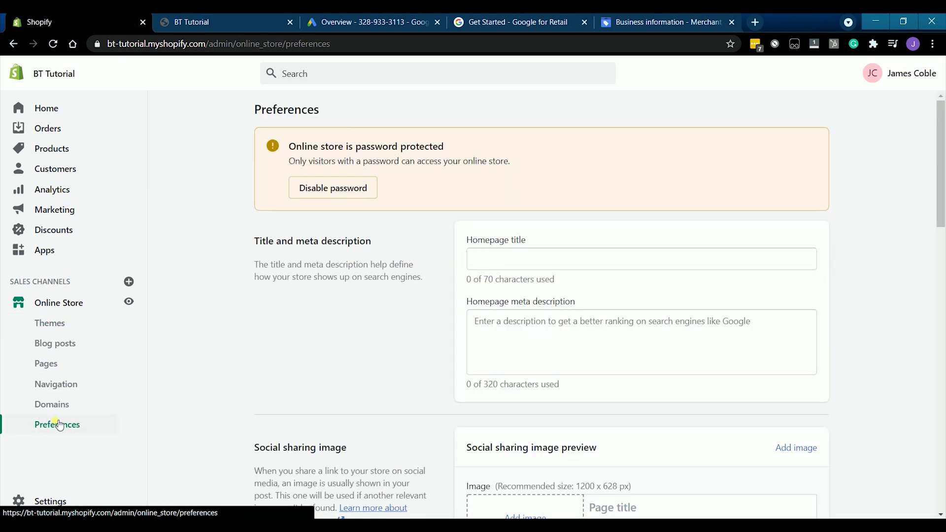
left_click(345, 189)
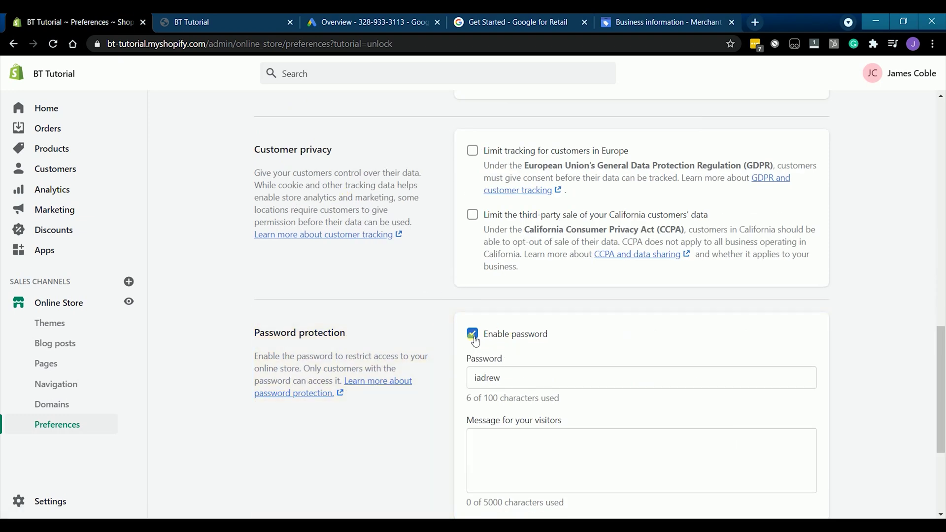
left_click(473, 335)
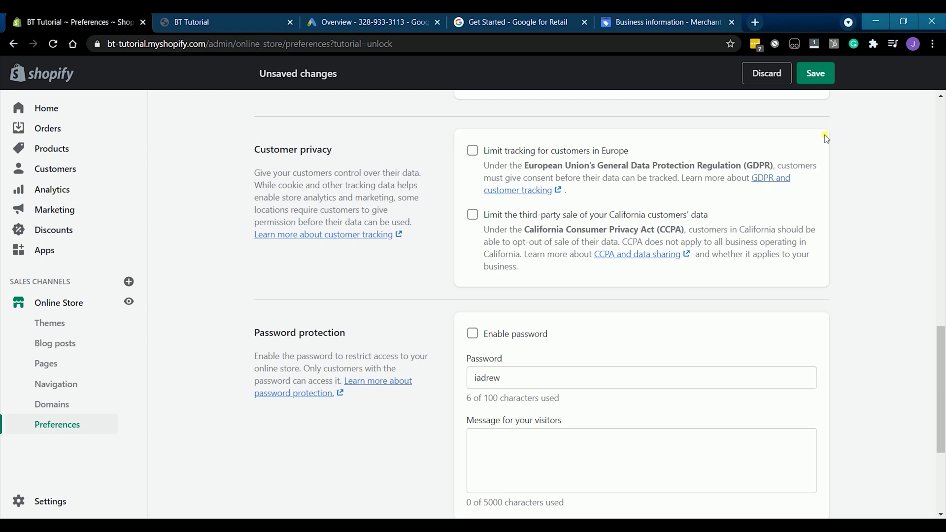
left_click(817, 81)
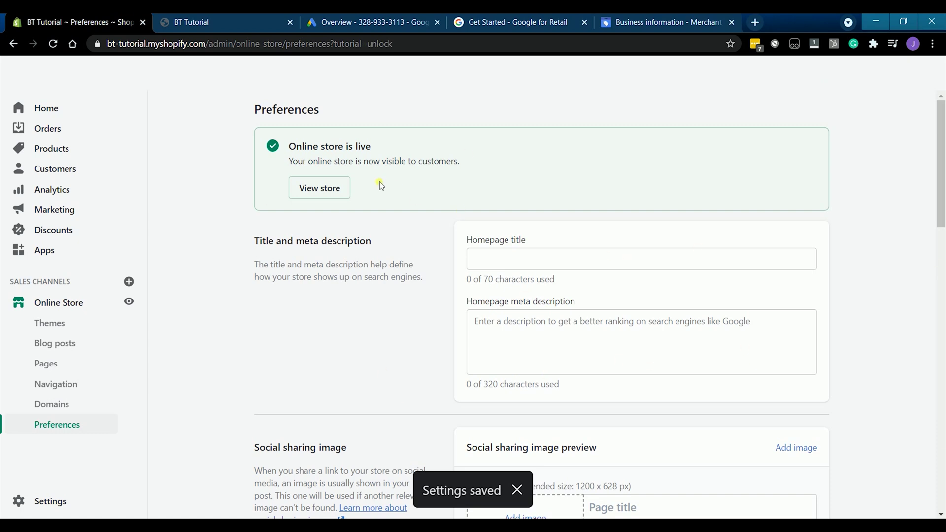
left_click_drag(270, 147, 617, 193)
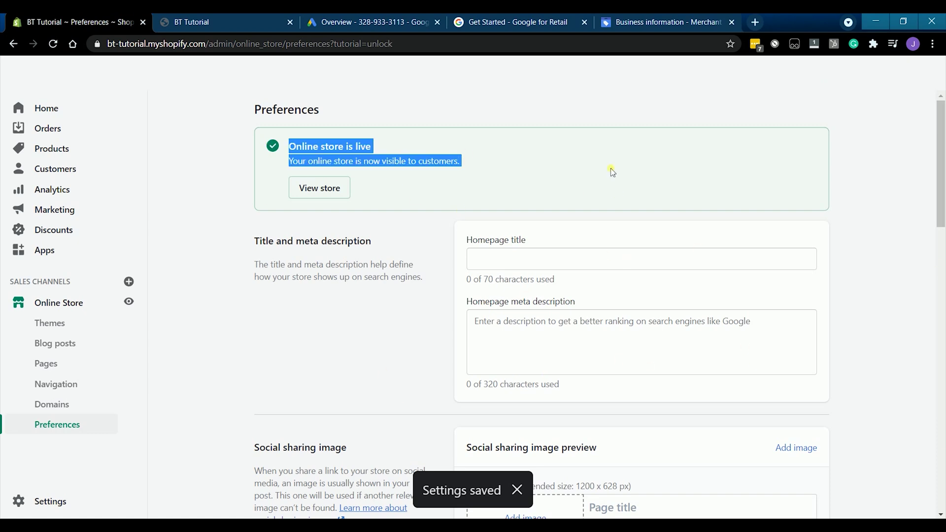
Step: Verify and claim the bttutorials.online website on the Business information Website tab, then return to free listings
left_click(179, 186)
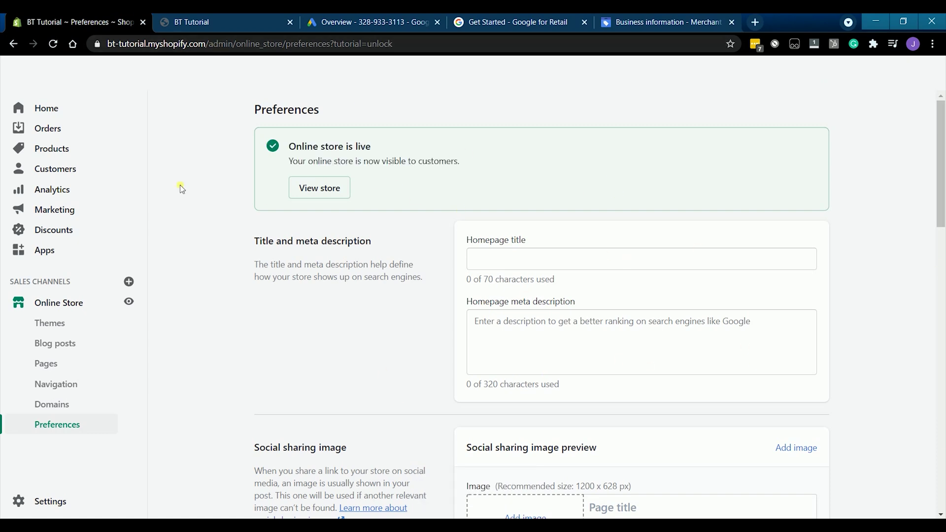
left_click(633, 22)
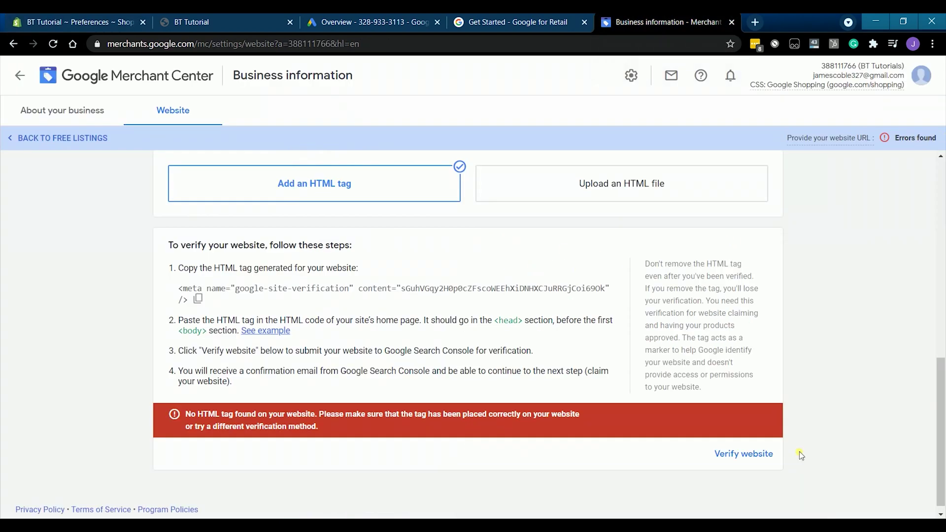
left_click(749, 454)
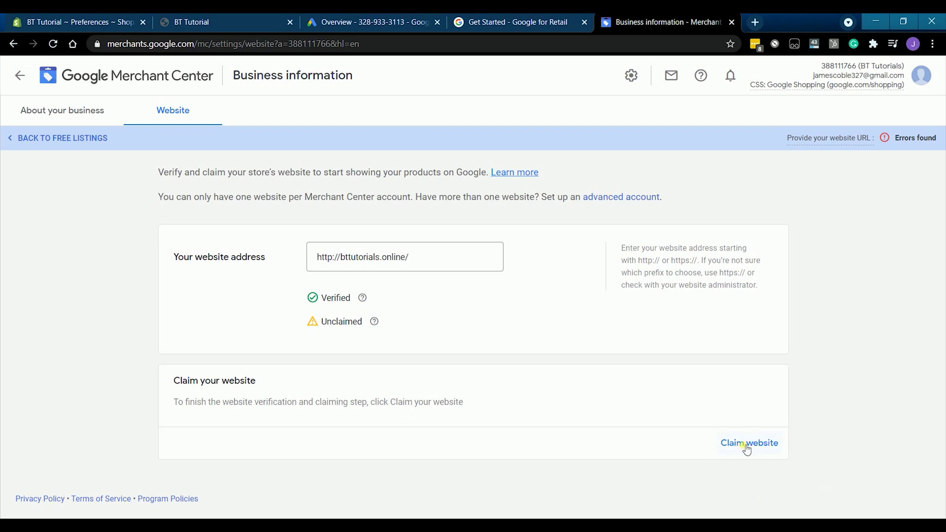
left_click(744, 445)
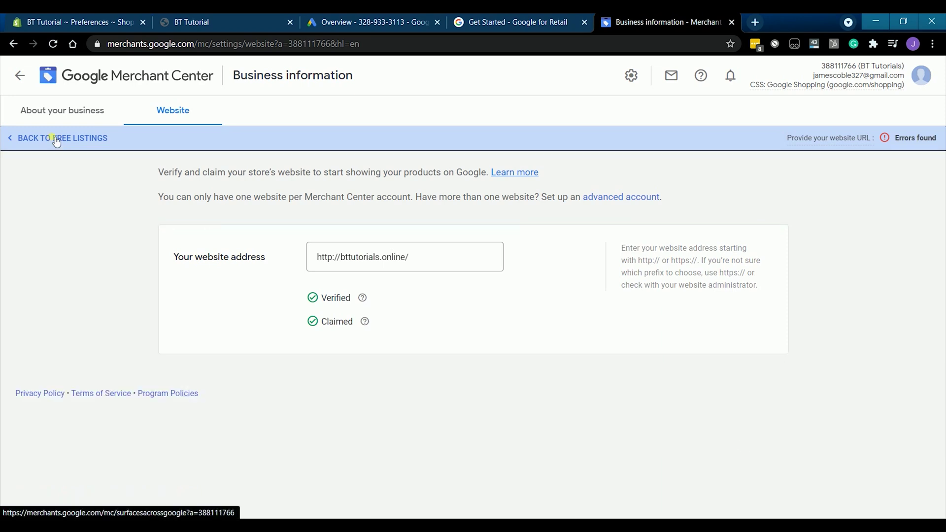
left_click(54, 138)
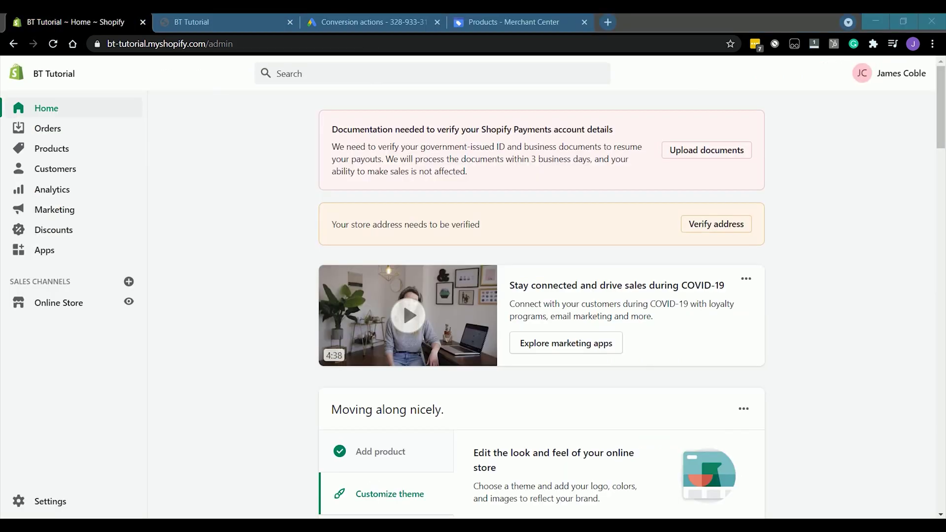
Step: Search the Shopify App Store for 'Google Shopping' and browse the 904 matching apps
left_click(57, 258)
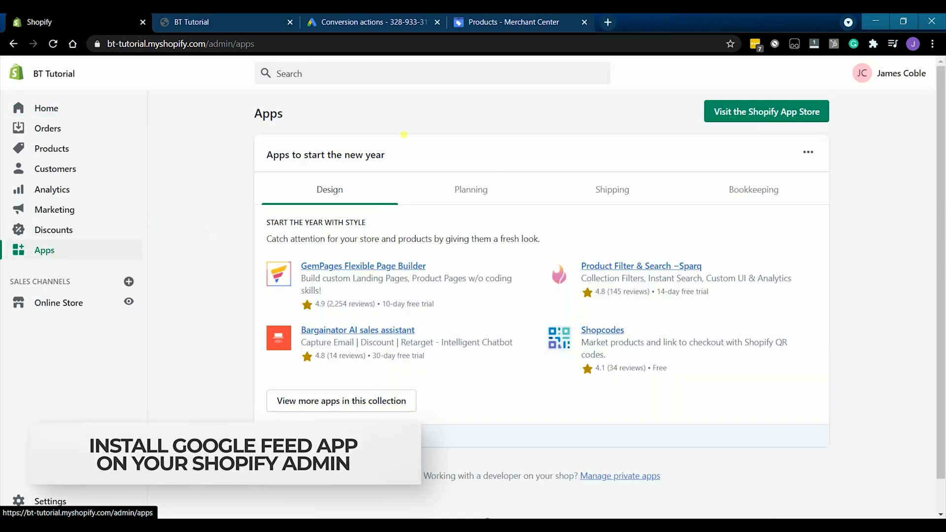
left_click(771, 114)
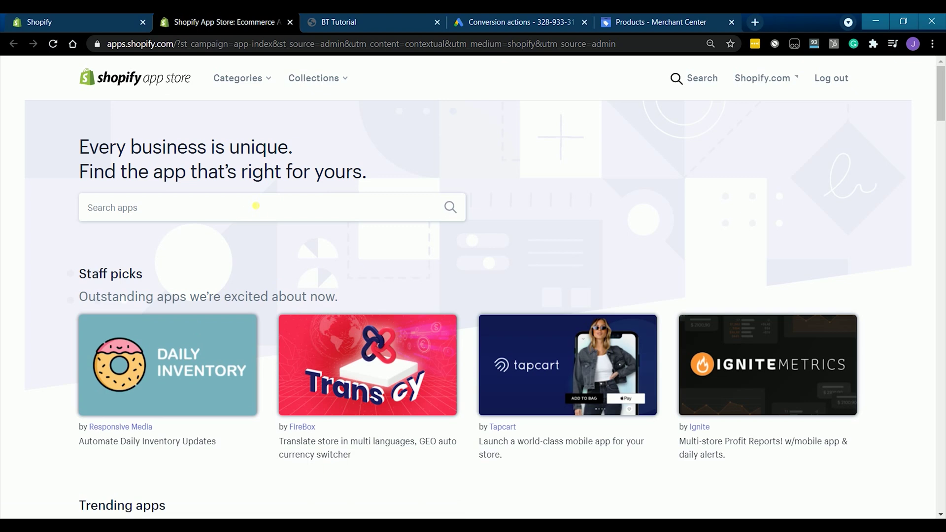
left_click(256, 206)
type("Google Shopping")
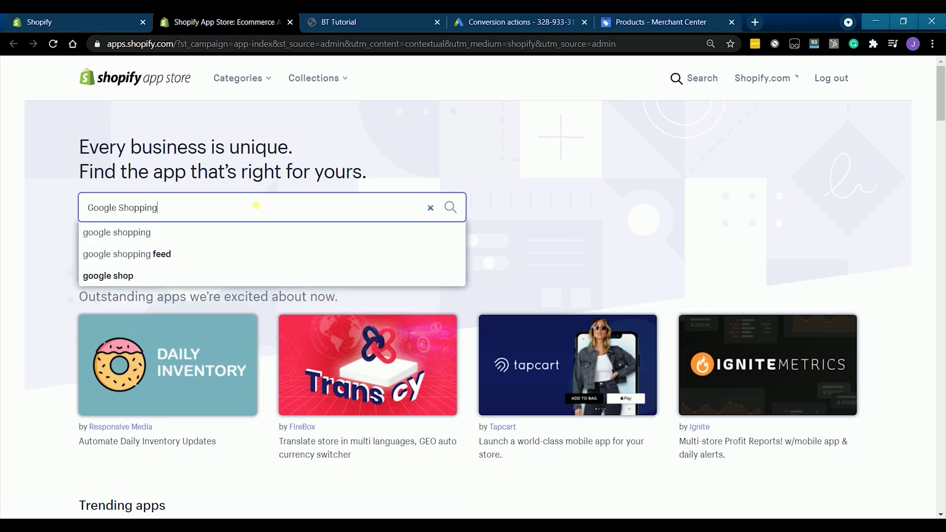
key("Return")
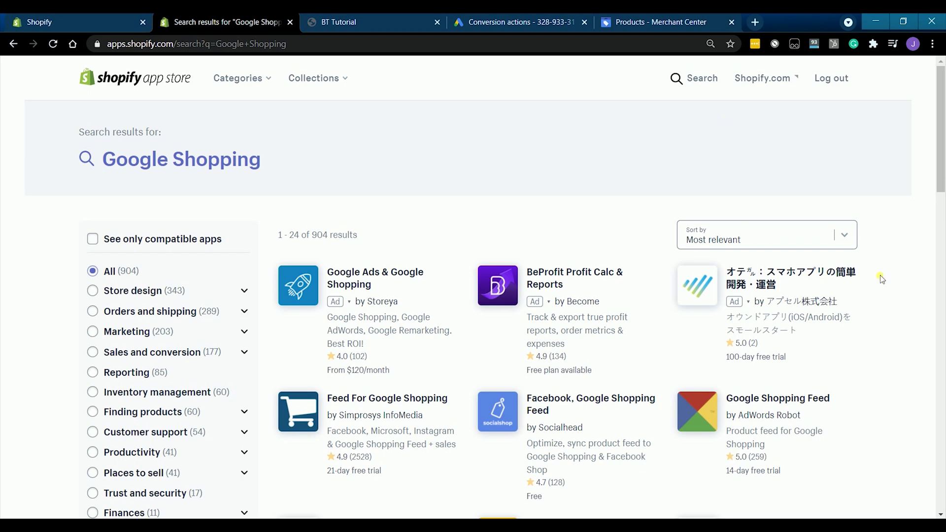
scroll(921, 299, "down", 3)
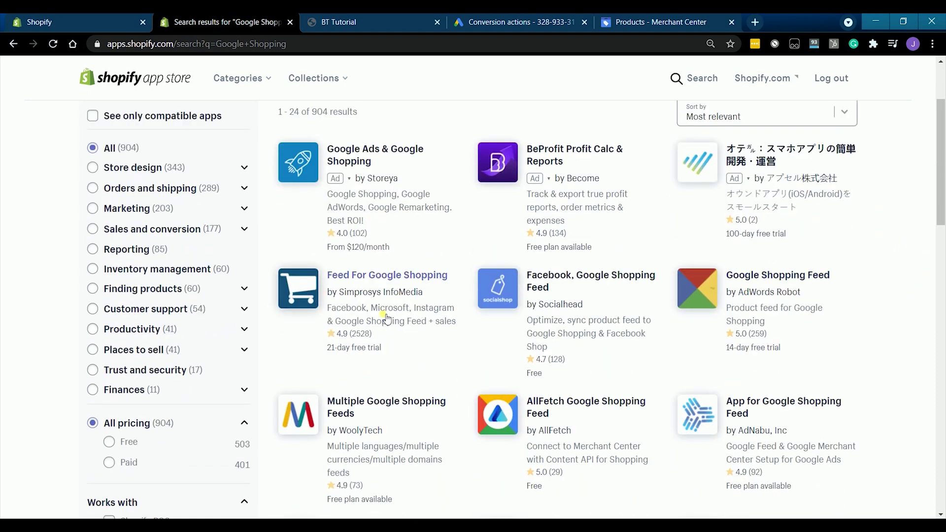
Step: Install the Feed For Google Shopping app and log in with Google, allowing account access
left_click(386, 319)
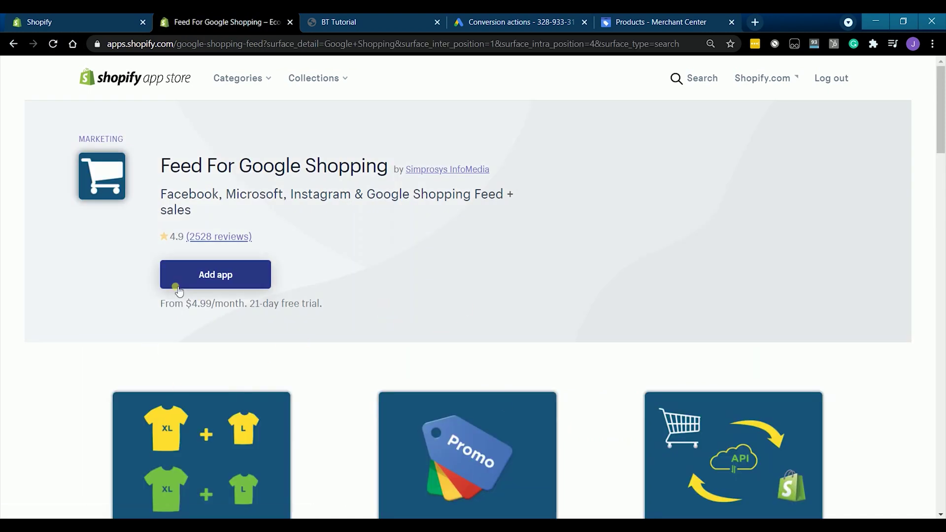
left_click_drag(161, 302, 287, 320)
left_click(358, 326)
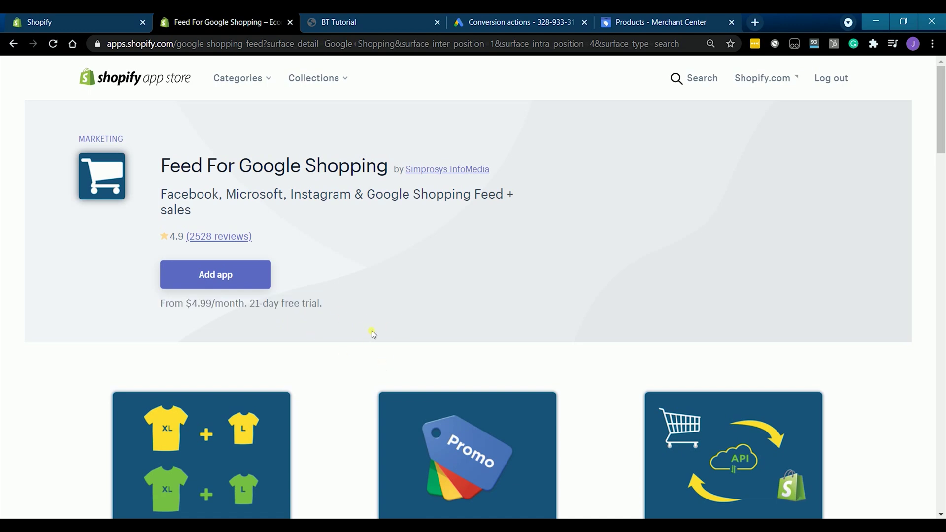
left_click(212, 276)
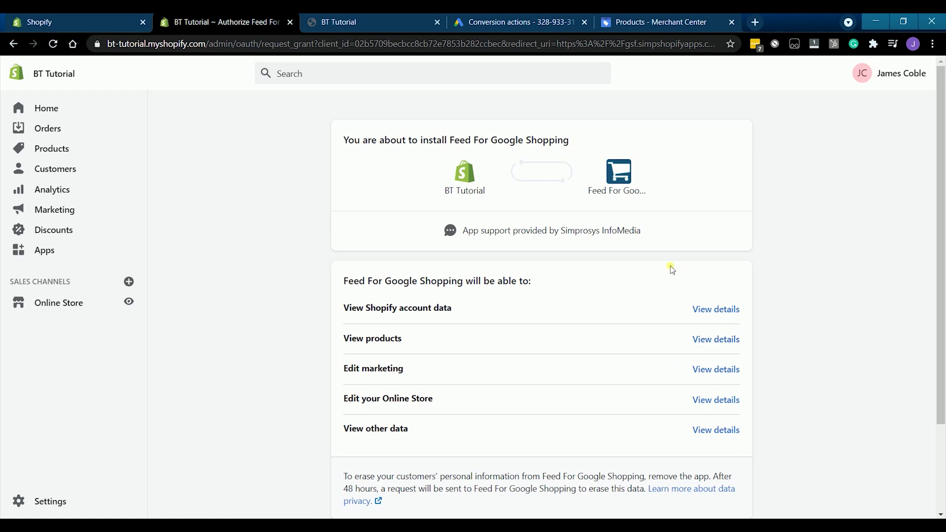
scroll(671, 268, "down", 3)
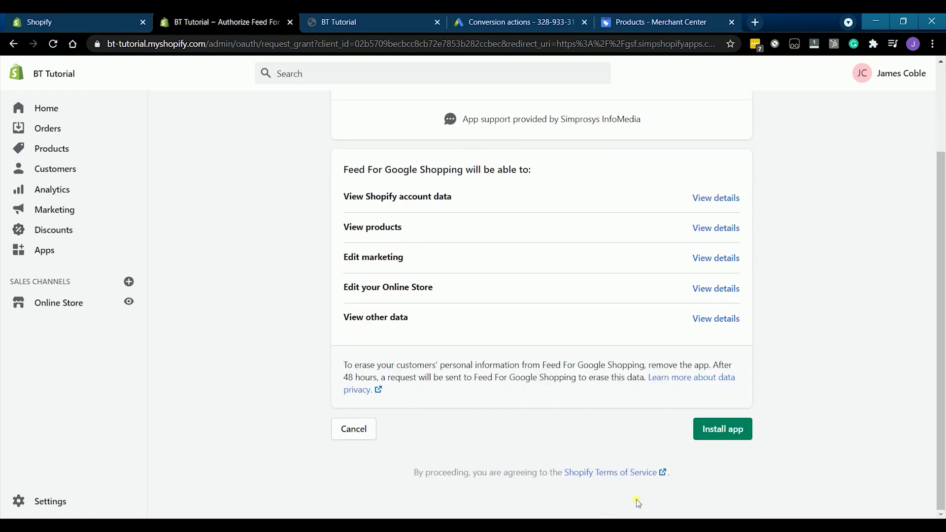
left_click(711, 437)
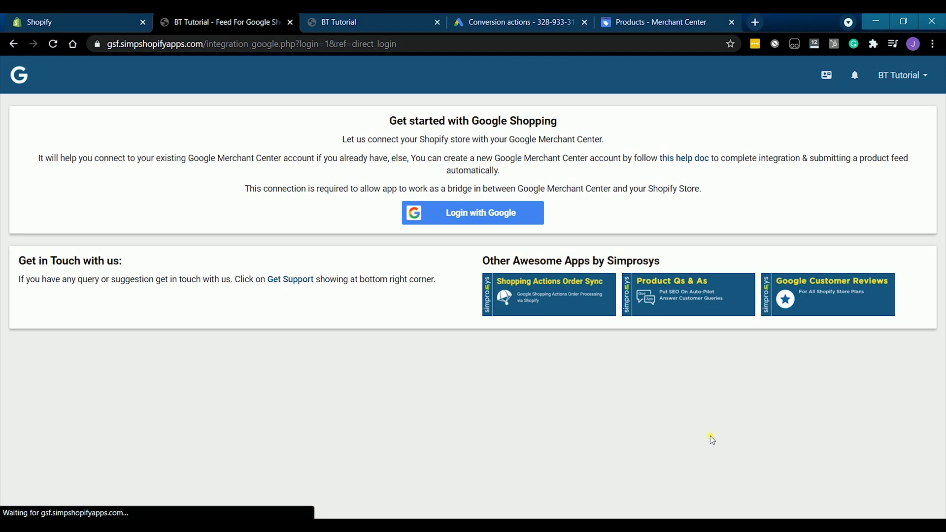
left_click(464, 213)
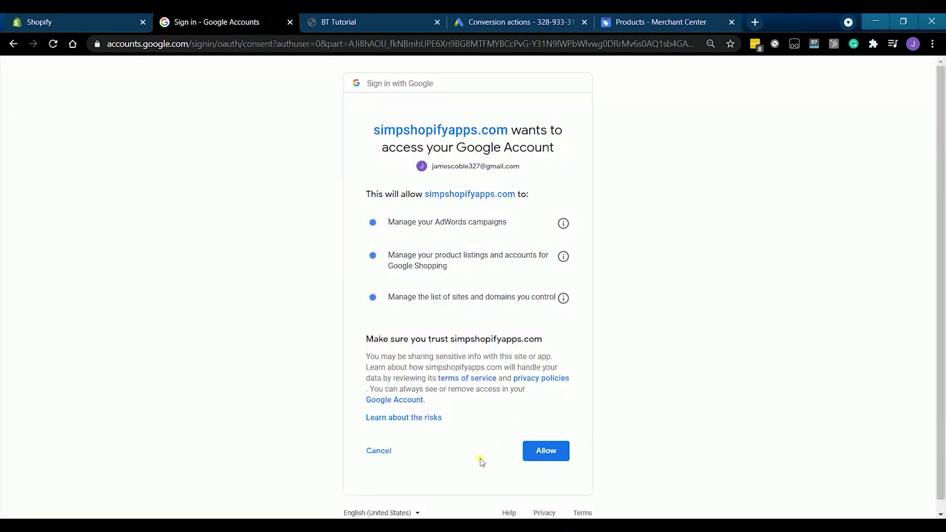
left_click(542, 451)
Step: Grant Google access, select the store's Merchant Center account, and confirm required programs are enabled
left_click(544, 452)
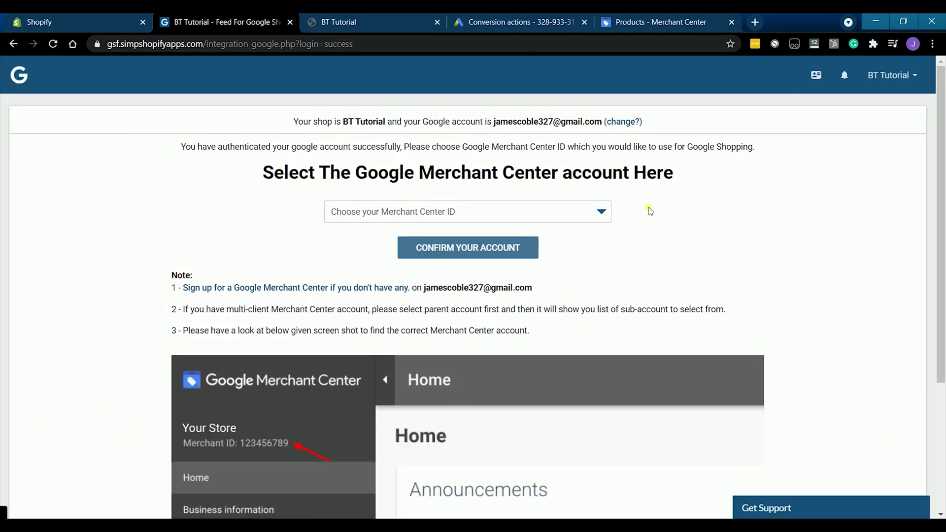
left_click(596, 219)
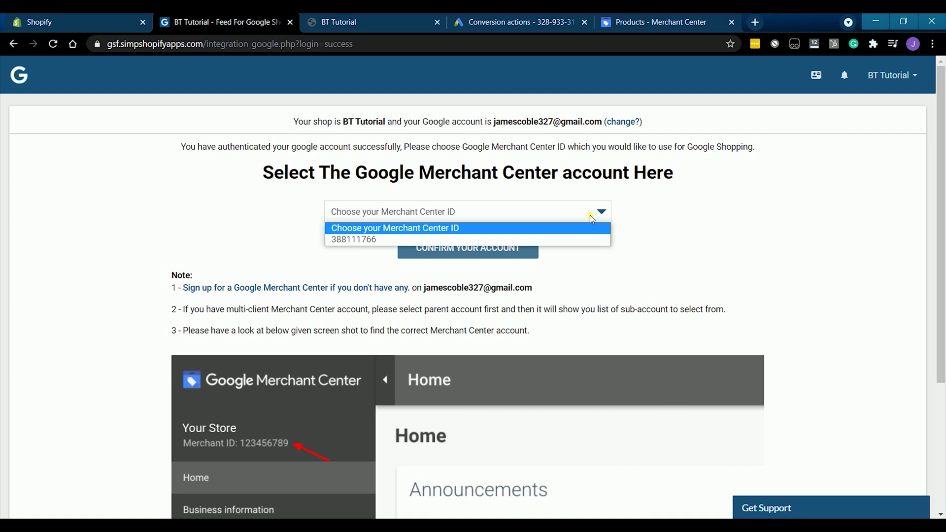
left_click(529, 240)
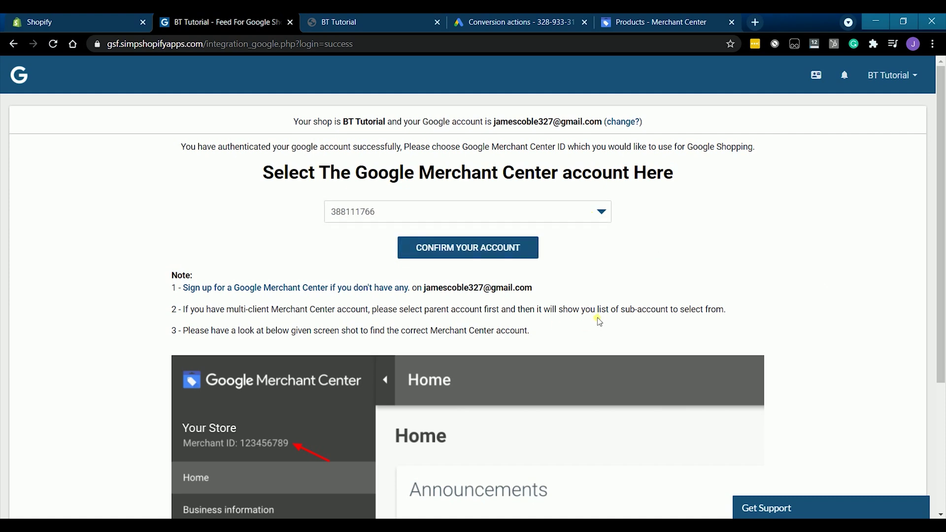
left_click(481, 249)
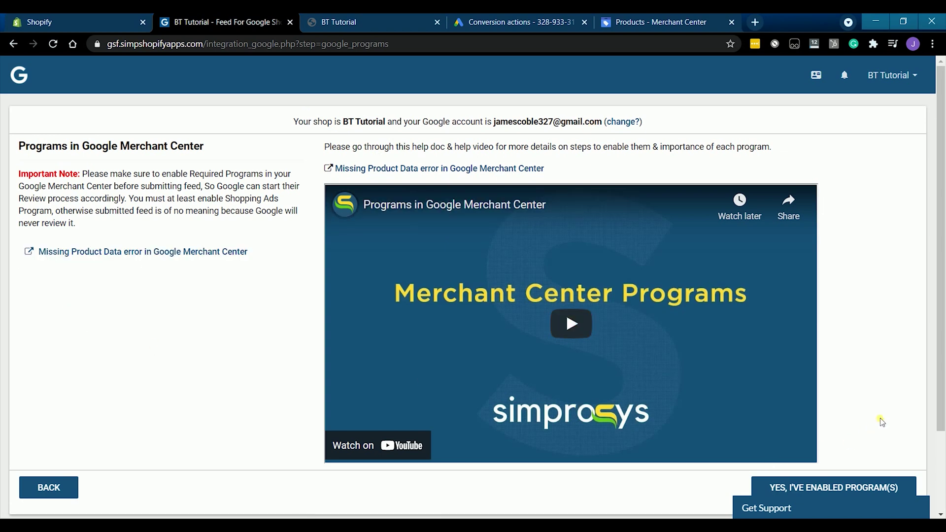
scroll(877, 420, "down", 2)
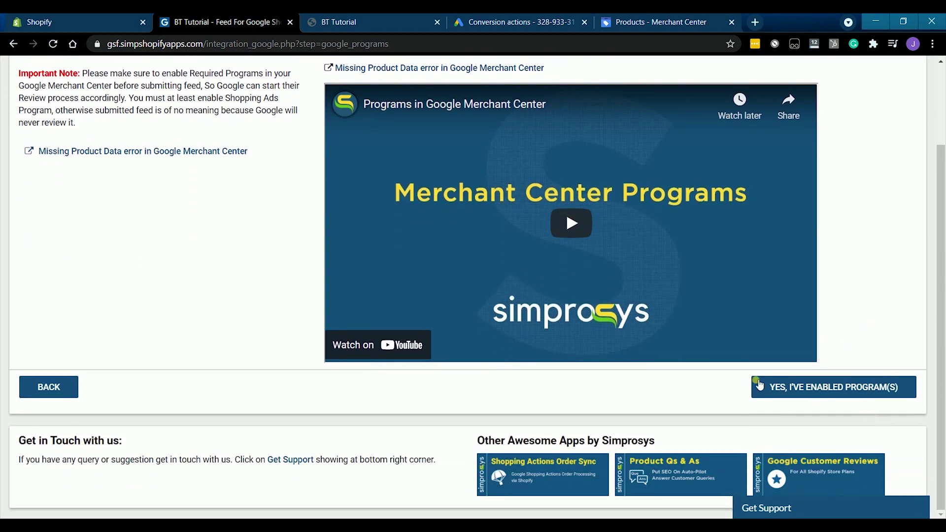
left_click(781, 389)
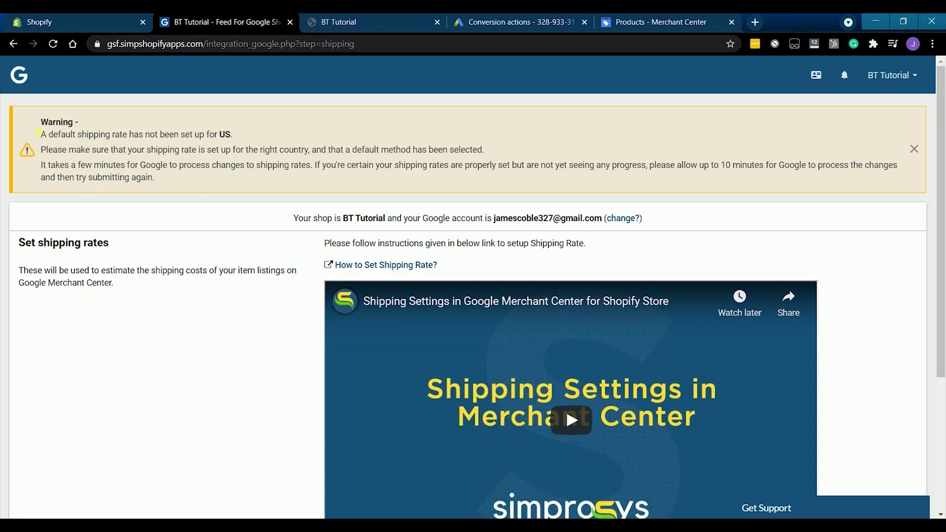
Step: Open the shipping setup from the Merchant Center free listings page
left_click_drag(355, 121, 325, 138)
key("ctrl+5")
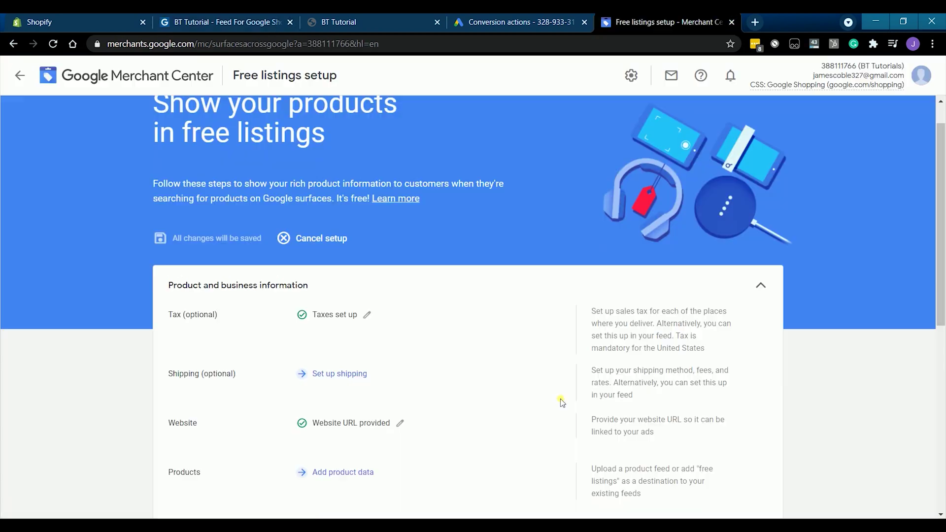
scroll(561, 401, "down", 2)
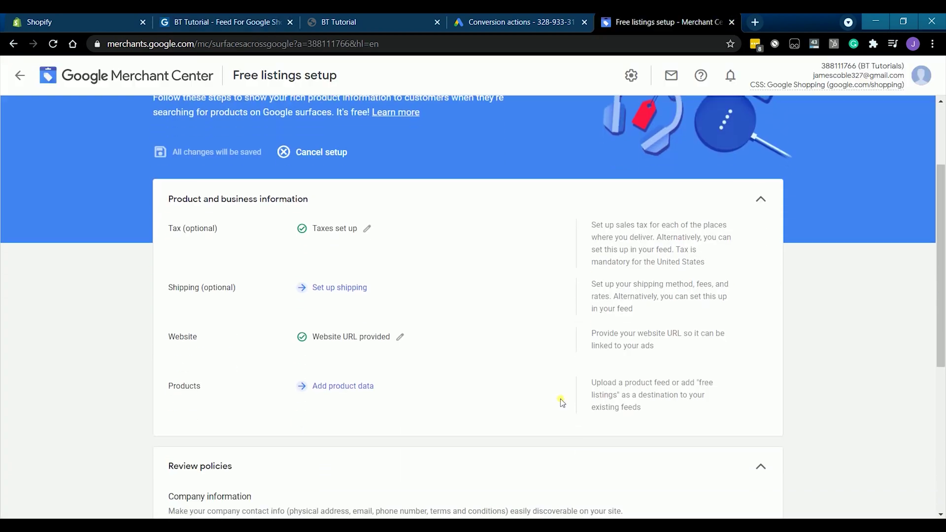
left_click(323, 288)
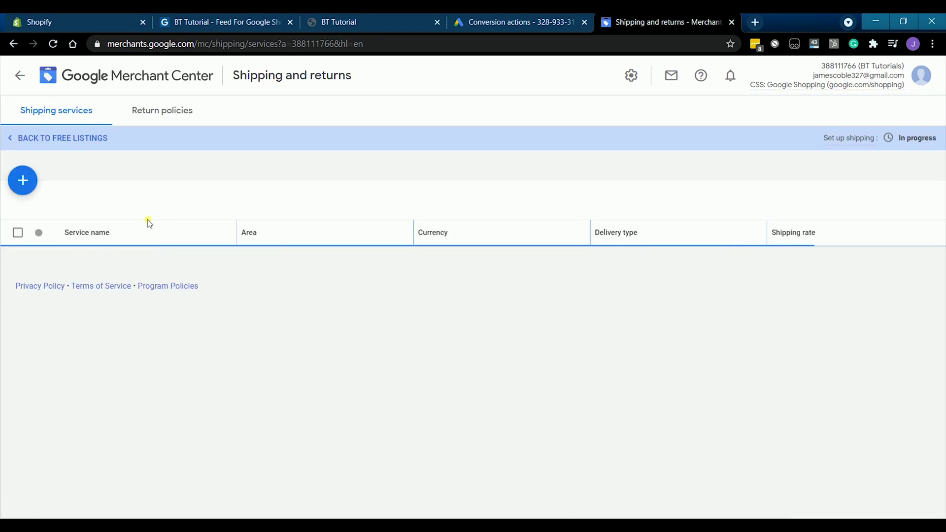
Step: Add a new shipping service named 'Free Shipping' for the United States and continue
left_click(16, 180)
left_click(373, 198)
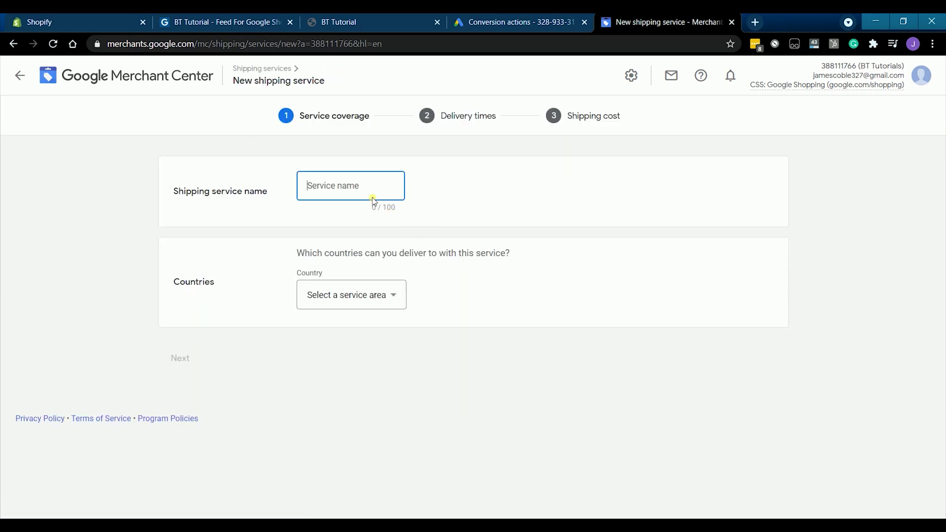
type("Free Shipping")
key("Tab")
key("Return")
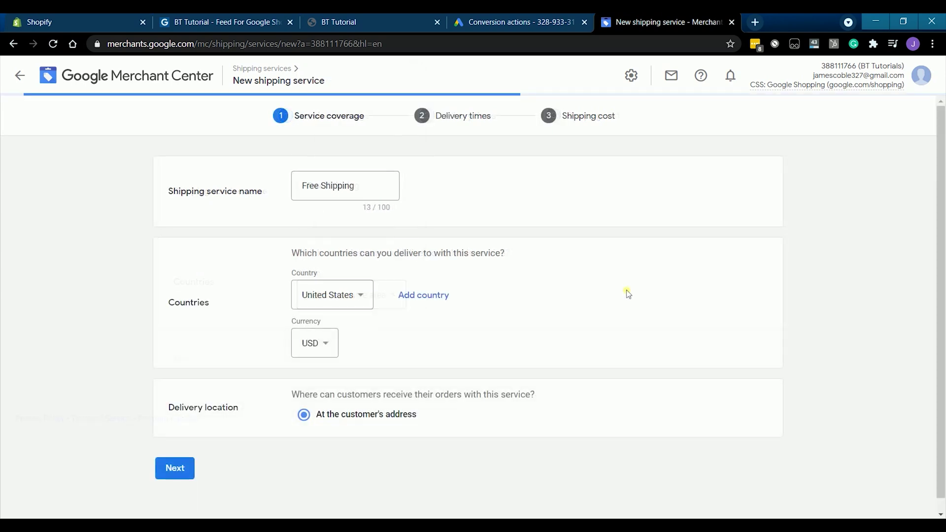
scroll(615, 296, "down", 1)
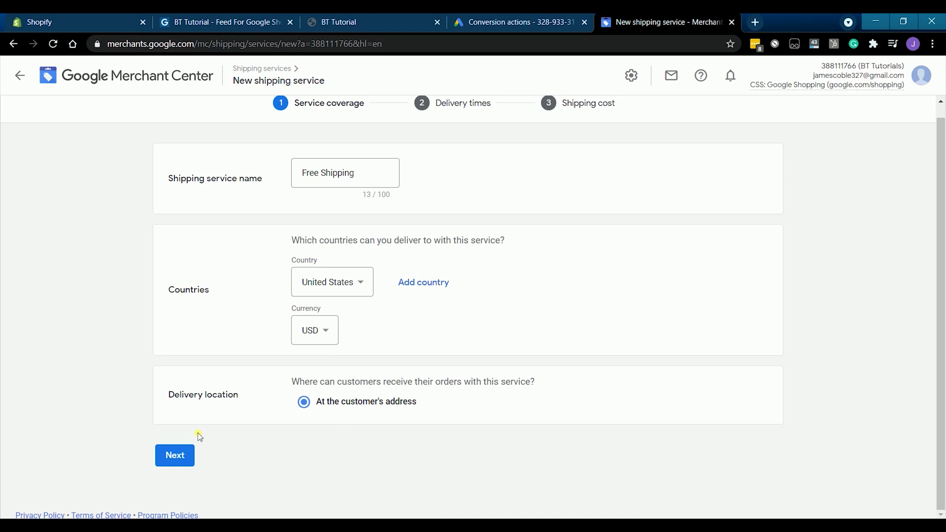
left_click(186, 453)
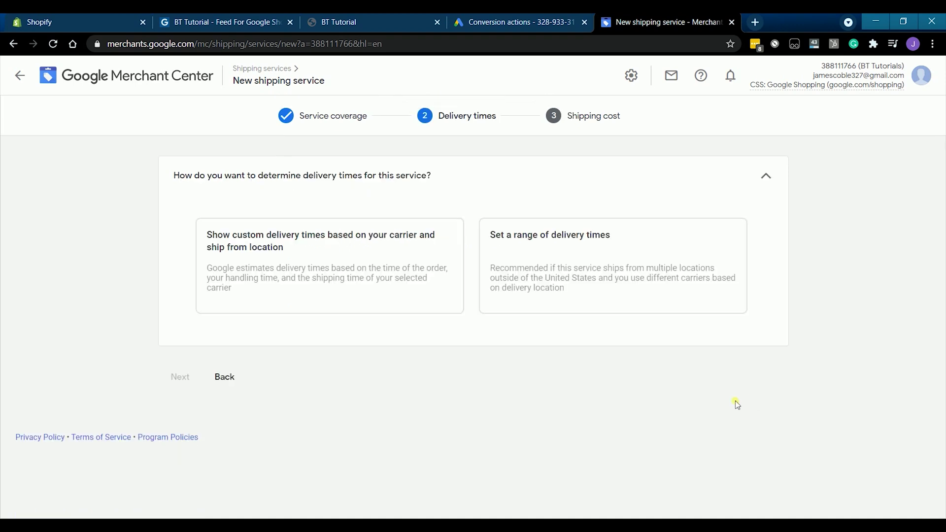
Step: Set a delivery time range with Mon–Fri handling days and clear the Mother's Day cutoff
left_click(584, 261)
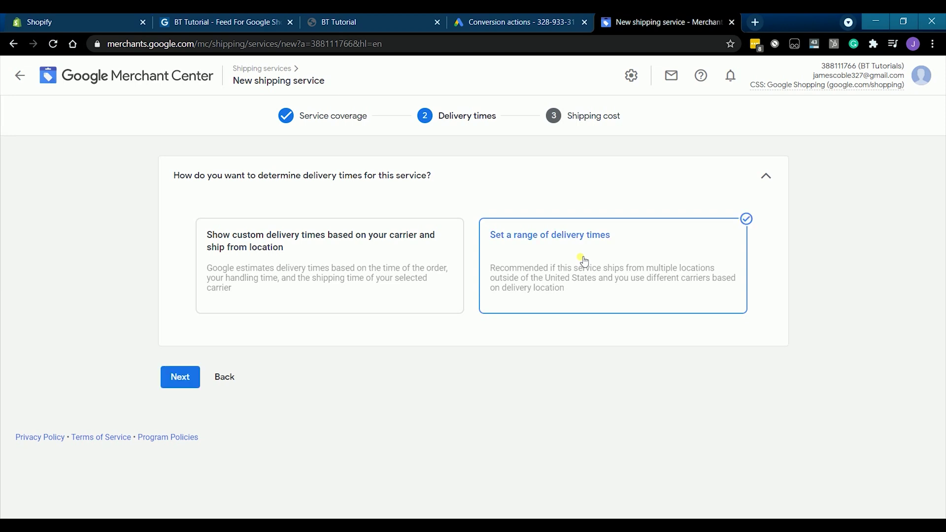
left_click(173, 380)
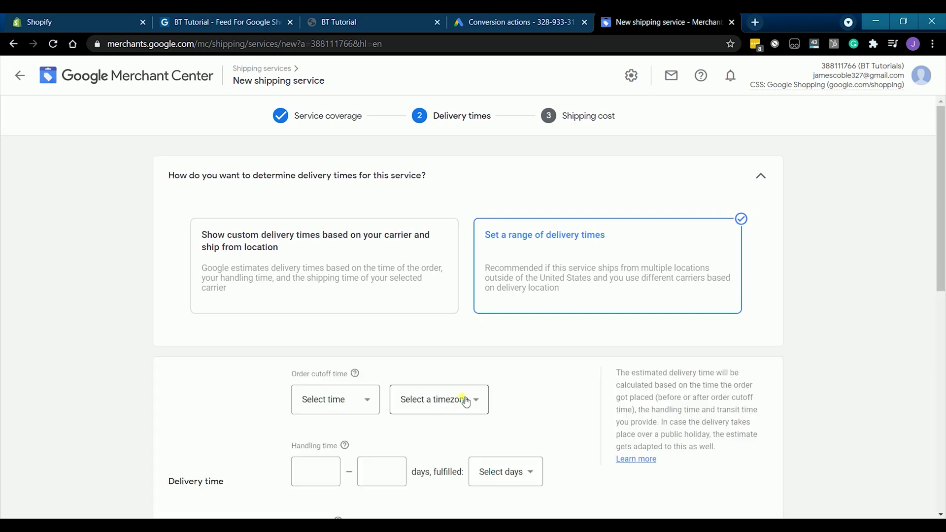
scroll(554, 400, "down", 2)
scroll(553, 400, "down", 3)
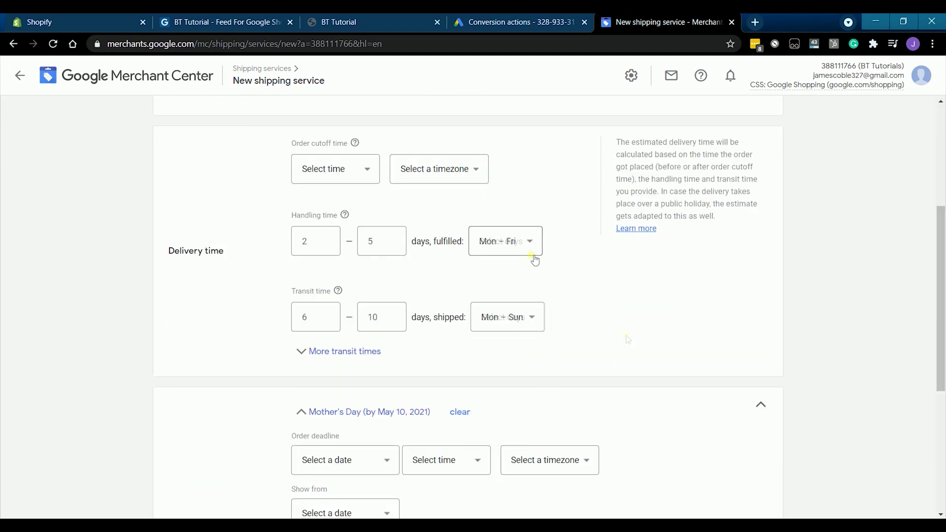
left_click(535, 259)
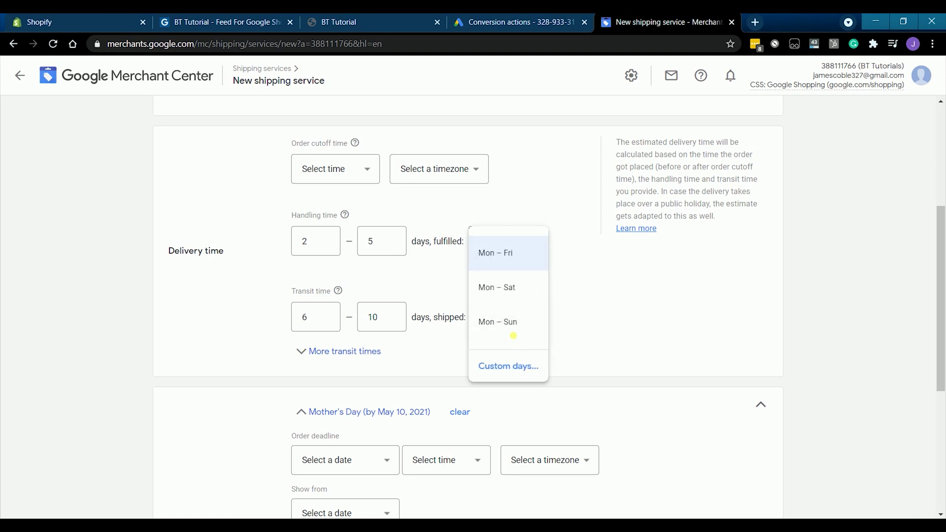
left_click(773, 344)
scroll(747, 357, "down", 3)
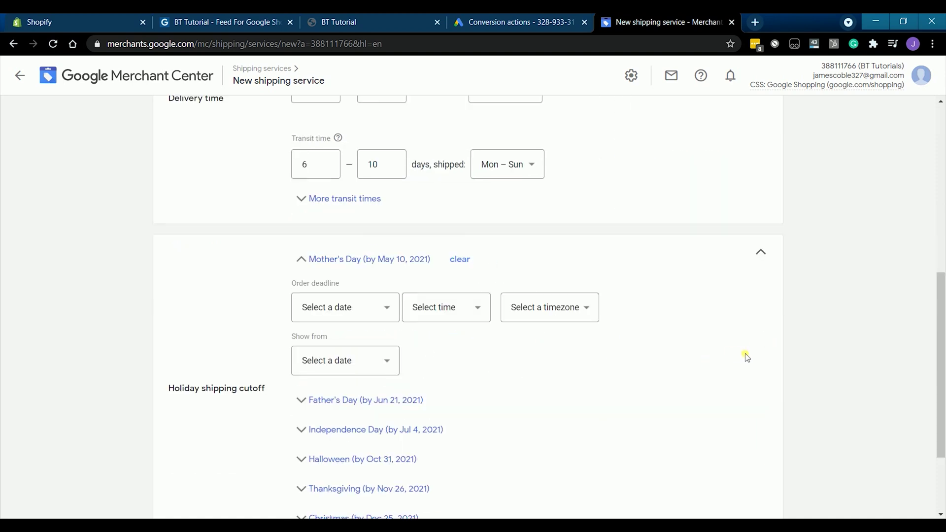
scroll(746, 358, "down", 2)
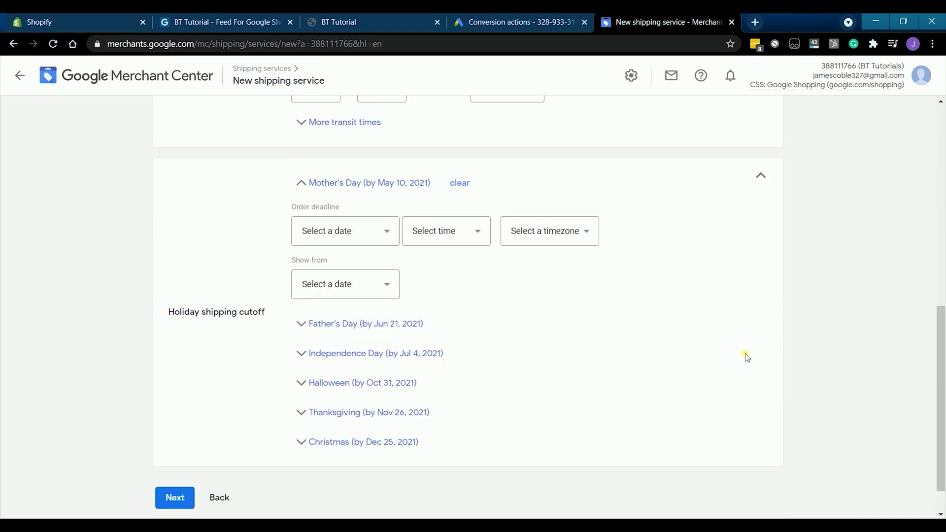
left_click(355, 232)
left_click(460, 183)
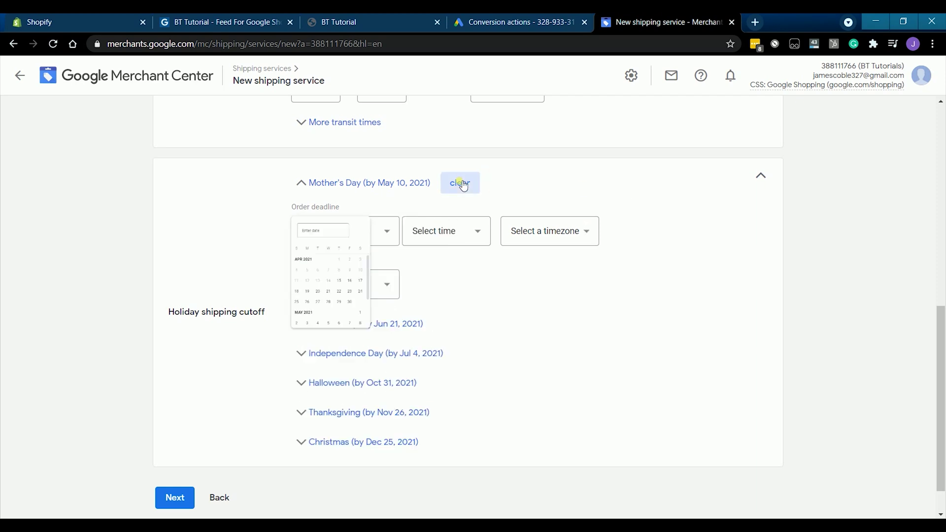
left_click(310, 185)
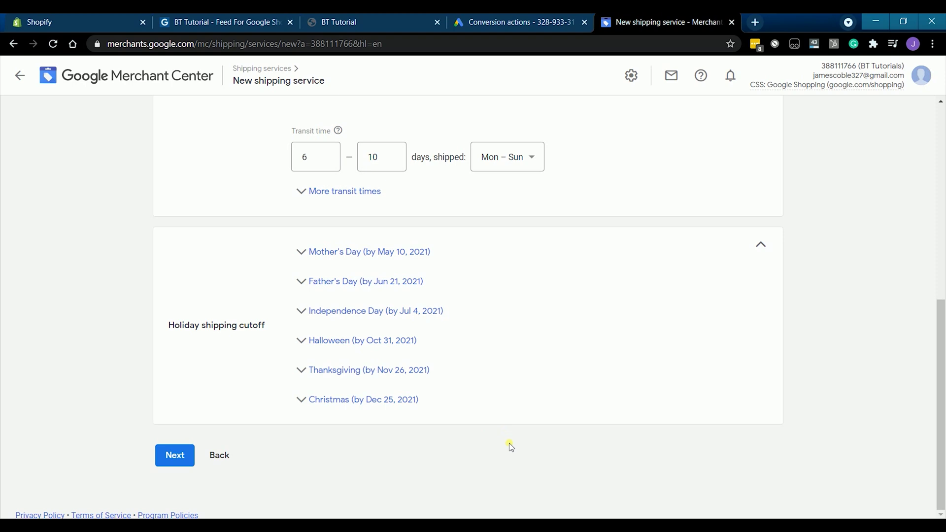
Step: Make the service free, save it, view all shipping services, and return to the feed app
left_click(172, 455)
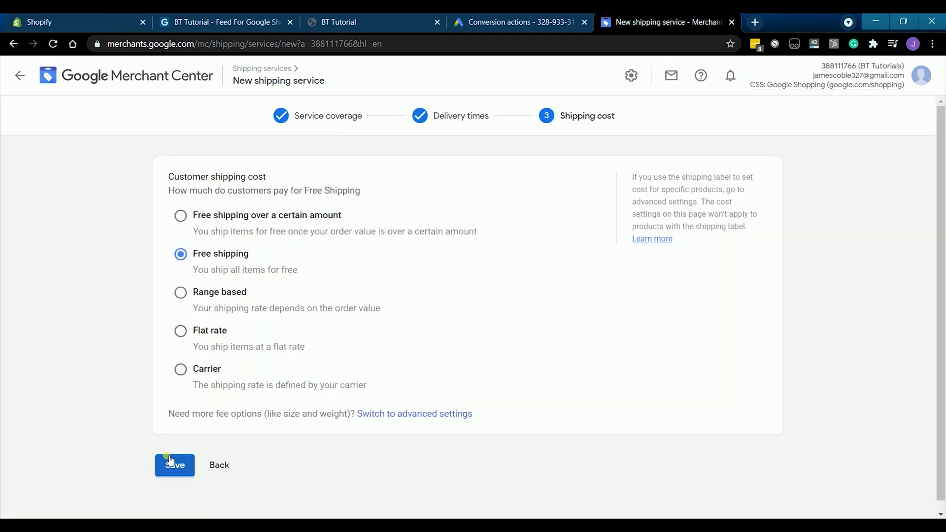
left_click(175, 463)
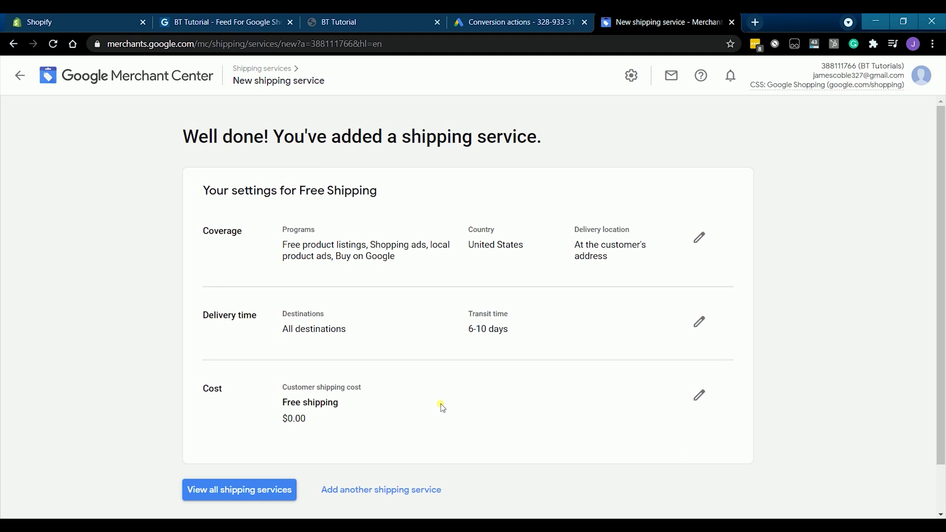
scroll(439, 409, "down", 1)
left_click(247, 437)
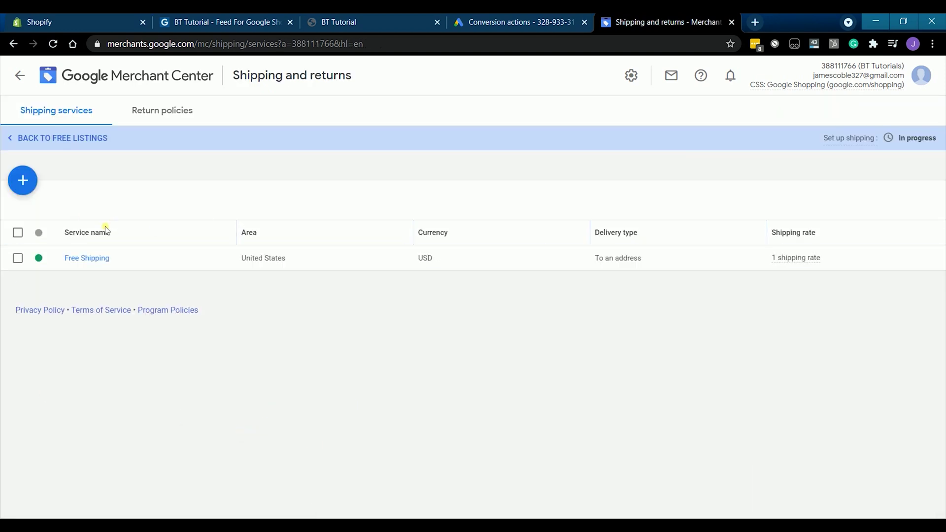
left_click(217, 27)
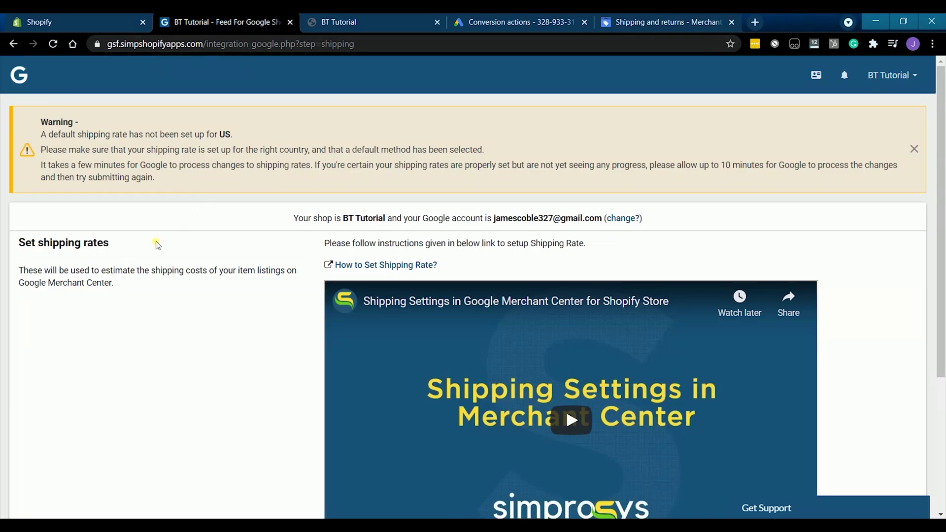
Step: Dismiss the shipping-rate warning and run TEST SHIPPING RATES against Merchant Center
left_click(52, 44)
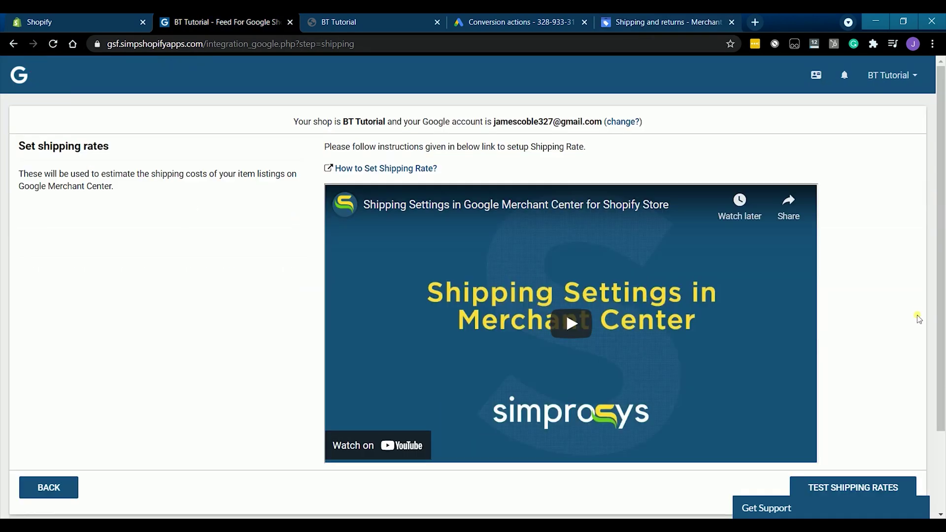
scroll(908, 332, "down", 2)
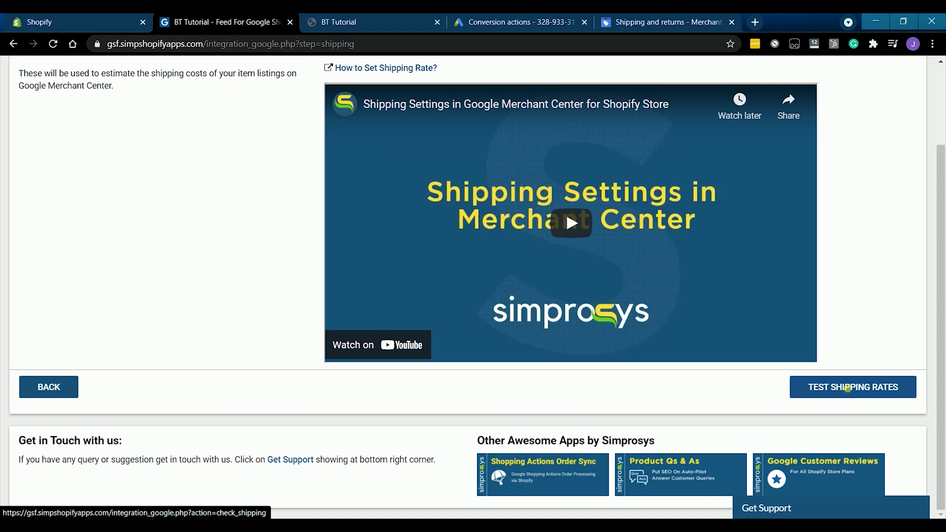
left_click(847, 387)
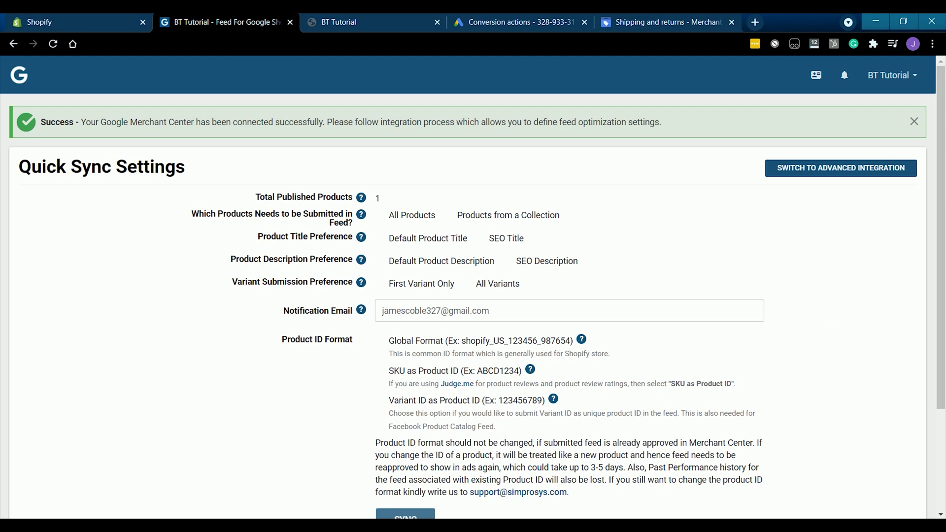
Step: Sync the feed with default Quick Sync settings until Pair for 2 Black Shirt shows Submitted
scroll(366, 236, "down", 3)
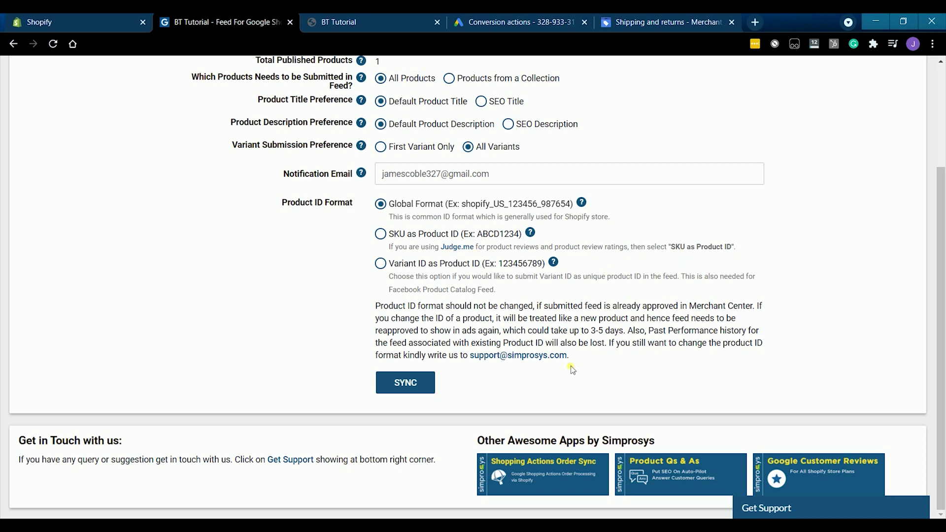
left_click(401, 383)
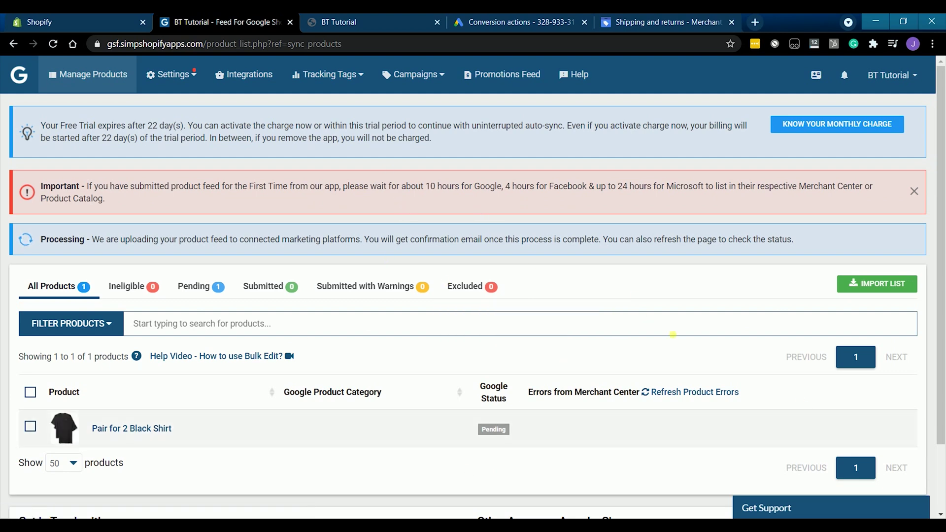
scroll(670, 328, "down", 2)
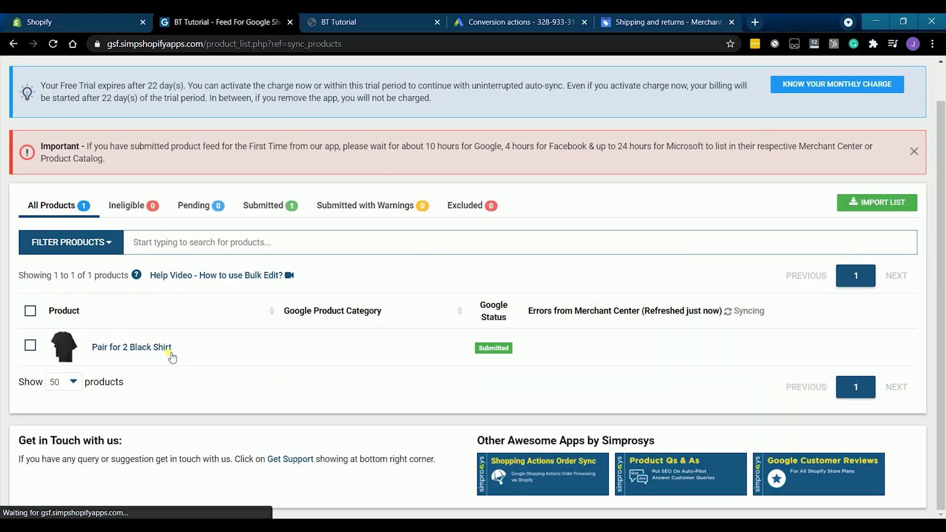
Step: Switch to Merchant Center's All products list and dismiss the new-feature tip
key("ctrl+5")
left_click(384, 332)
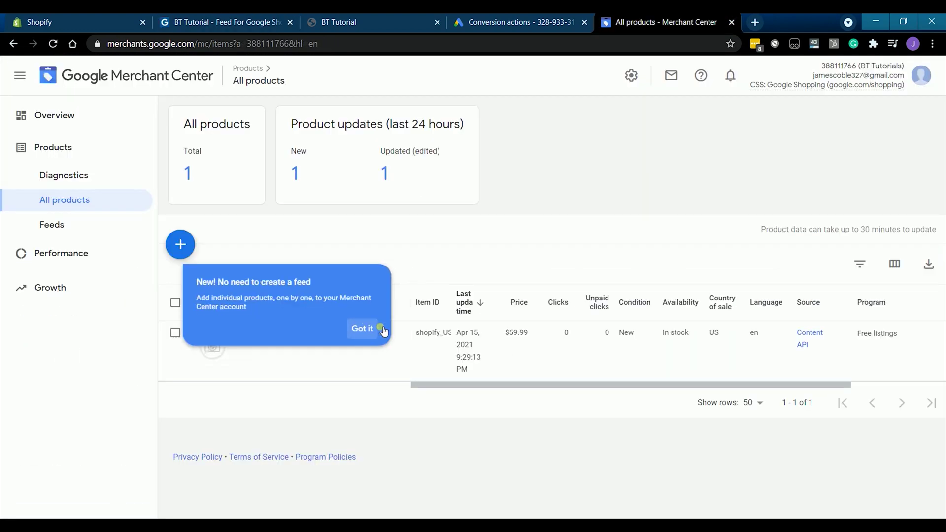